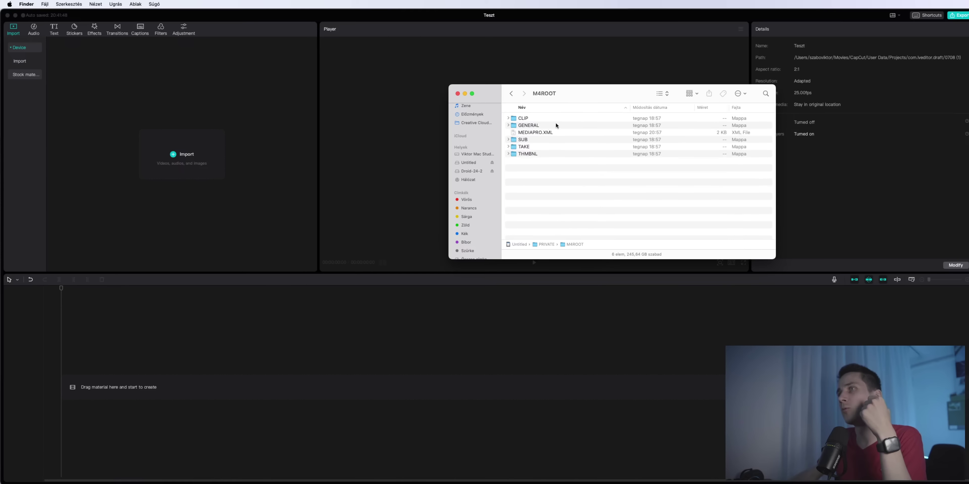
Place the clip C6577.MP4 from the CLIP folder on the timeline and extract its audio onto a separate track.
drag(531, 132, 396, 368)
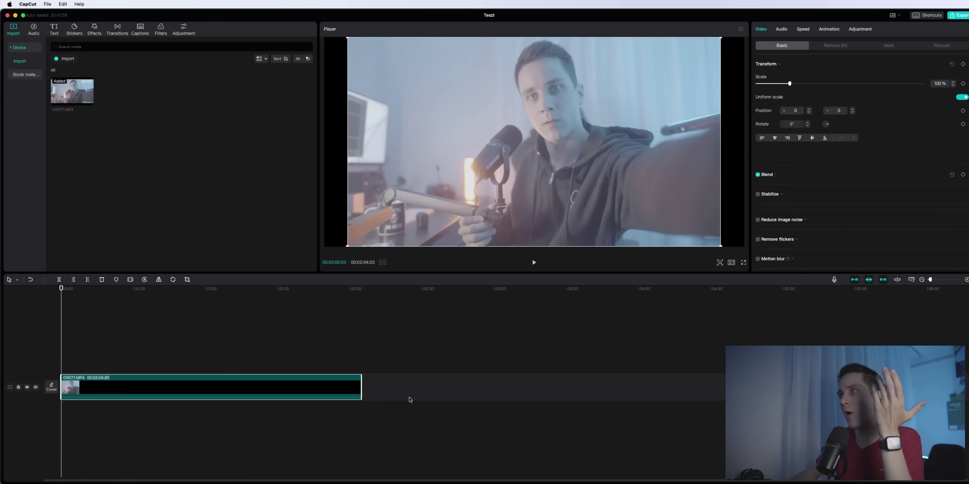
drag(141, 289, 246, 297)
right_click(200, 390)
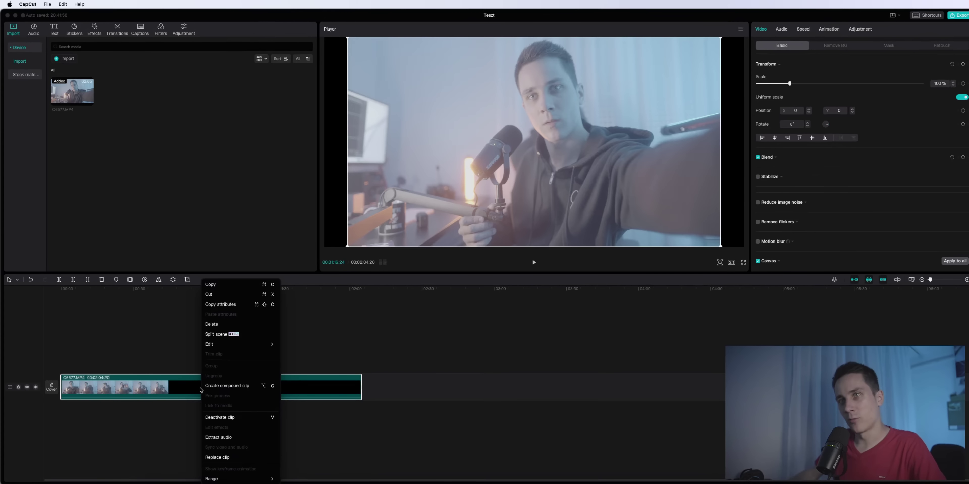
click(162, 412)
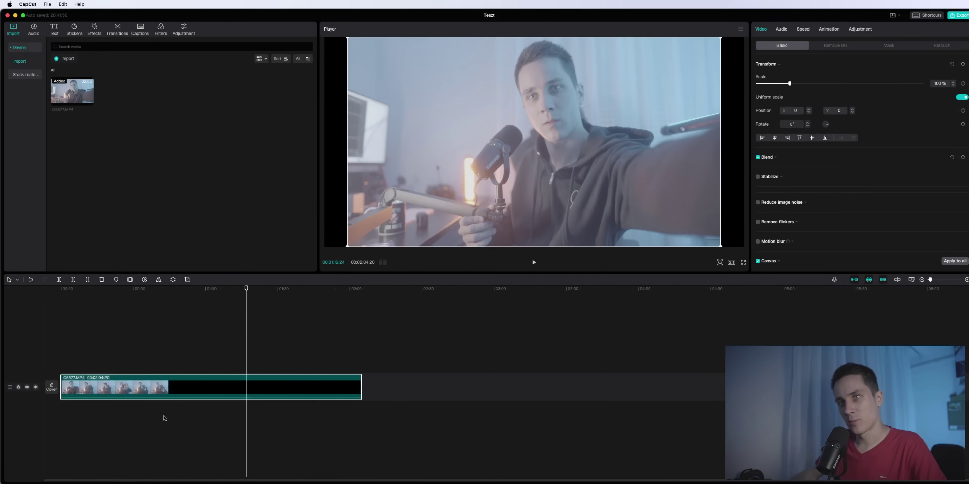
right_click(171, 389)
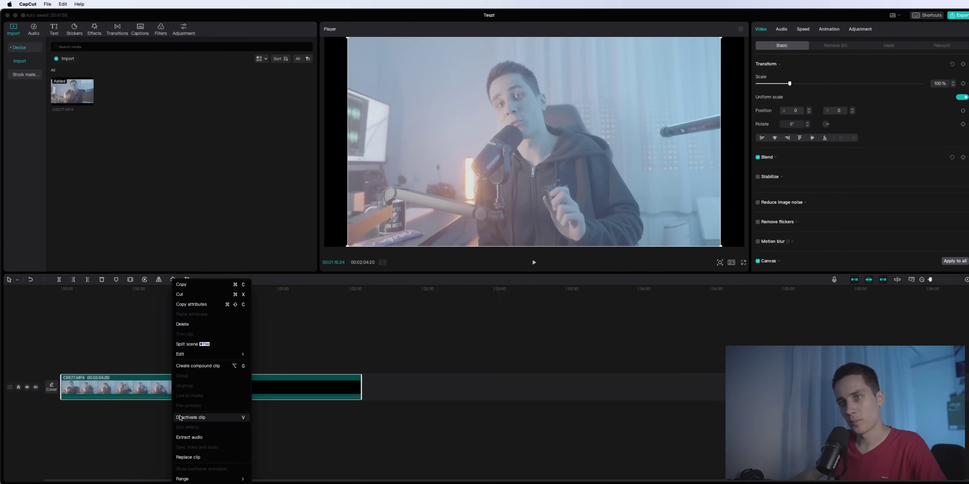
click(189, 437)
click(228, 411)
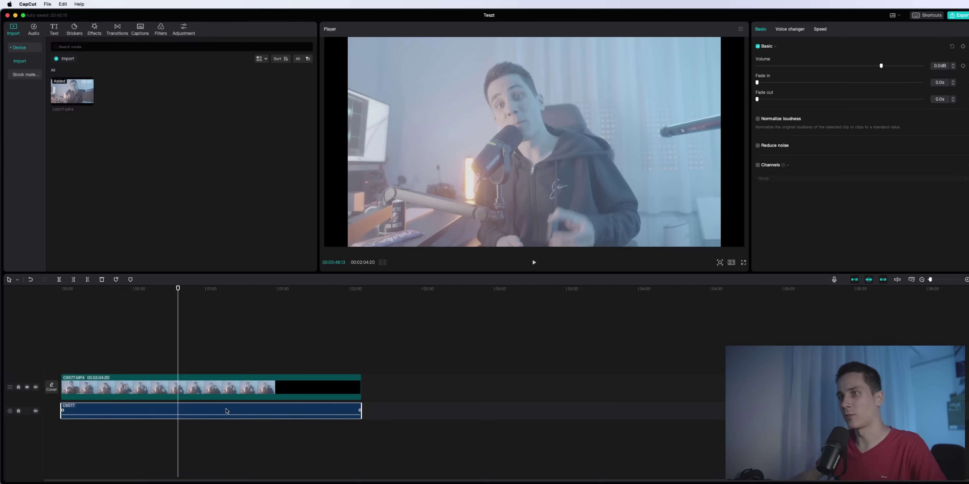
Select the video clip together with its extracted audio and try moving them on the timeline.
click(334, 463)
key(super+a)
drag(252, 381, 279, 318)
drag(196, 364, 190, 388)
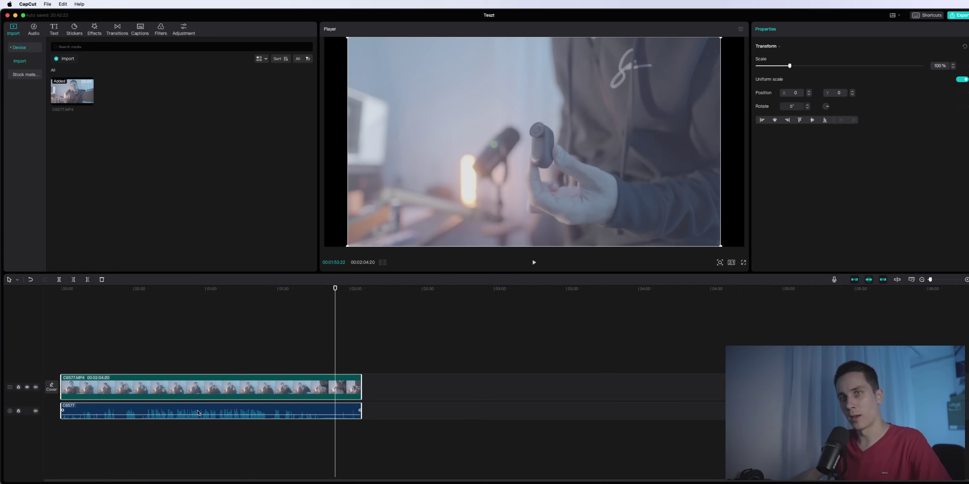
click(381, 363)
Scale the video clip uniformly up to 114% so it fills the frame.
drag(322, 290, 218, 296)
click(176, 429)
click(220, 392)
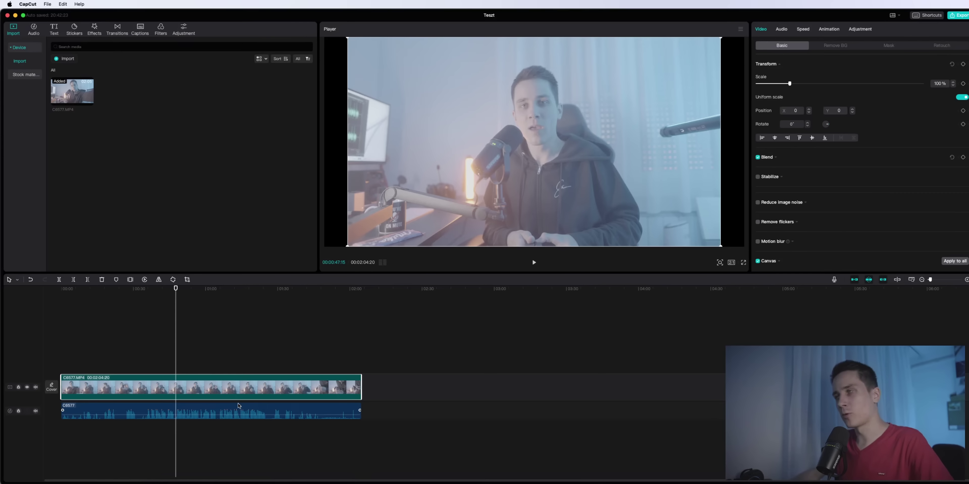
drag(788, 83, 794, 85)
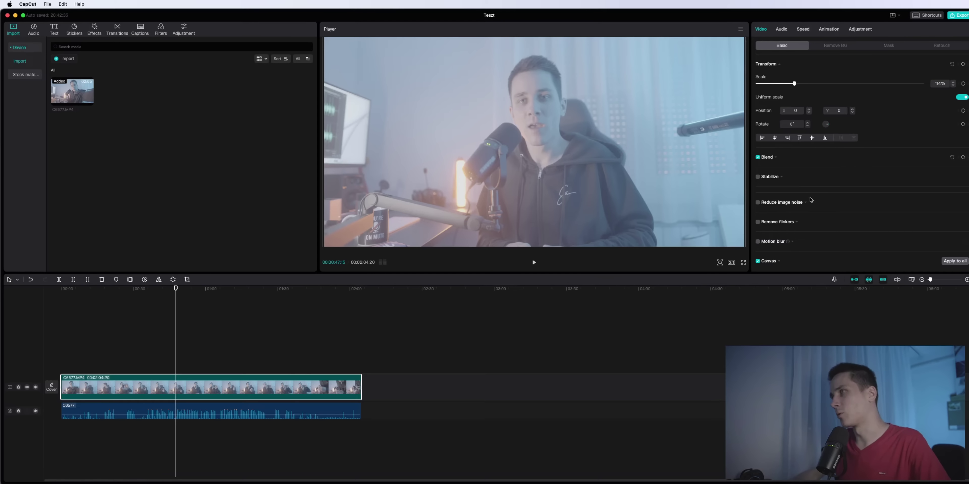
scroll(811, 202, down, 1)
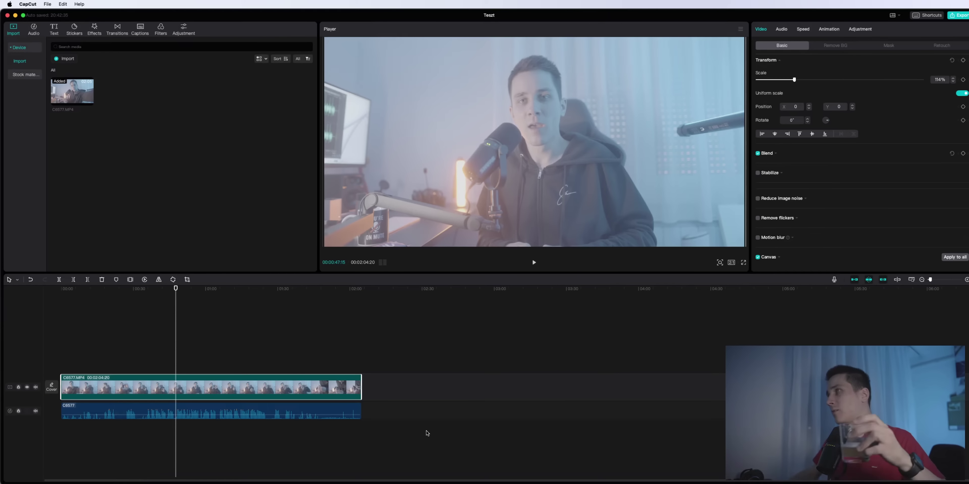
click(781, 29)
click(760, 29)
click(783, 30)
click(761, 29)
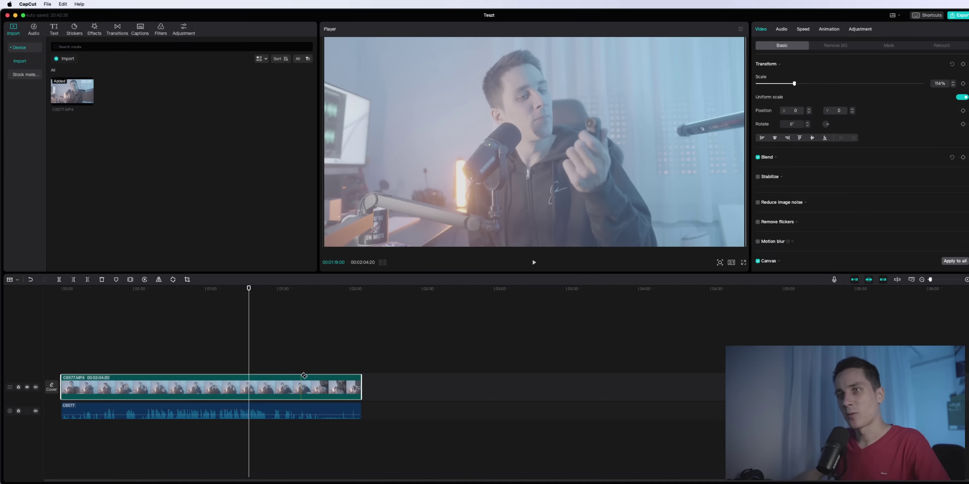
Split the video clip at 00:01:18:00.
key(super+b)
click(278, 393)
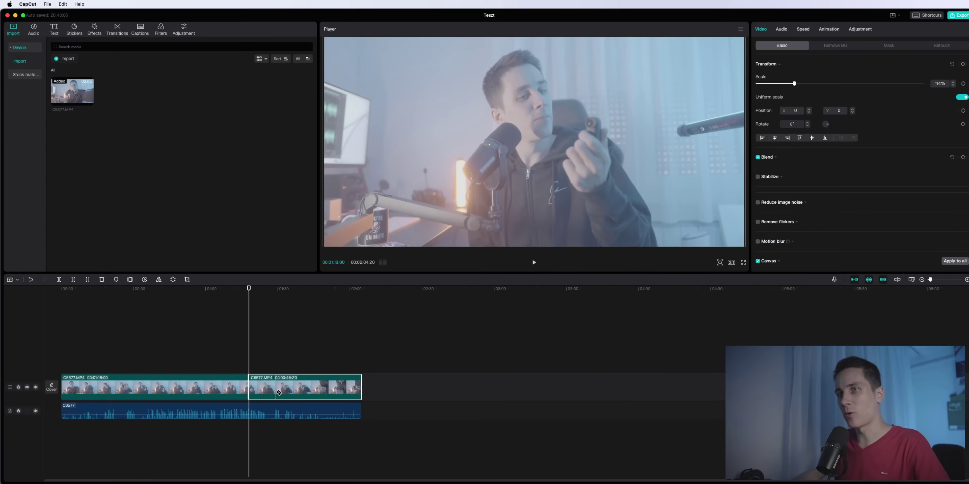
click(279, 363)
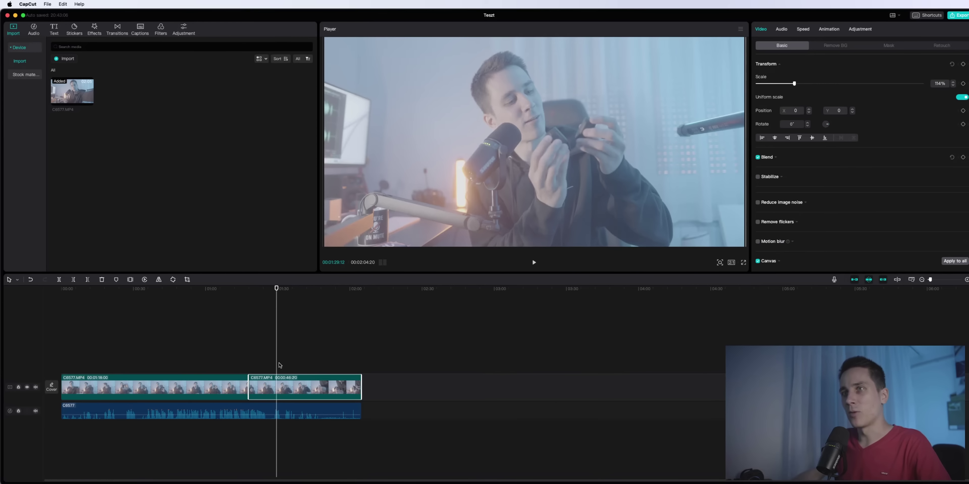
Cut the video section after 00:01:18:00 at four more points toward its end with the Split tool.
key(b)
click(292, 383)
click(314, 383)
click(334, 383)
click(342, 383)
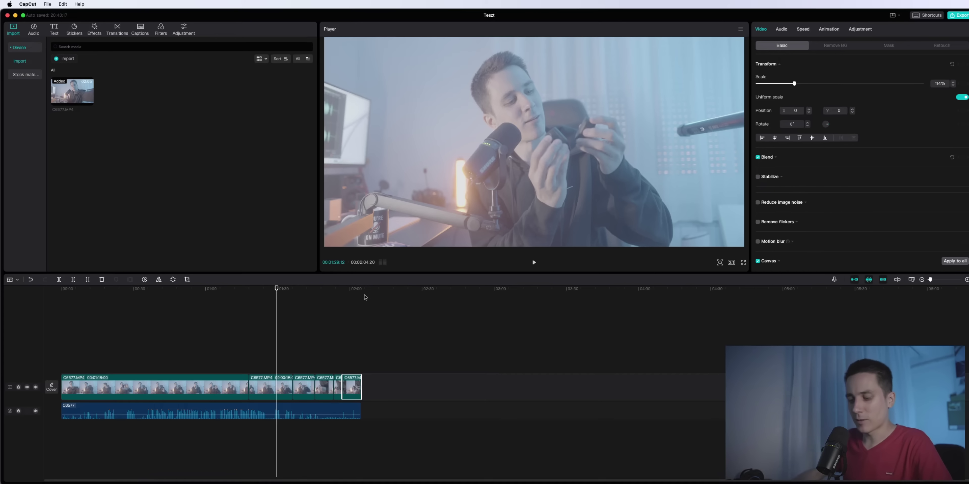
Split the first video segment at 00:00:35:06.
drag(251, 298, 146, 303)
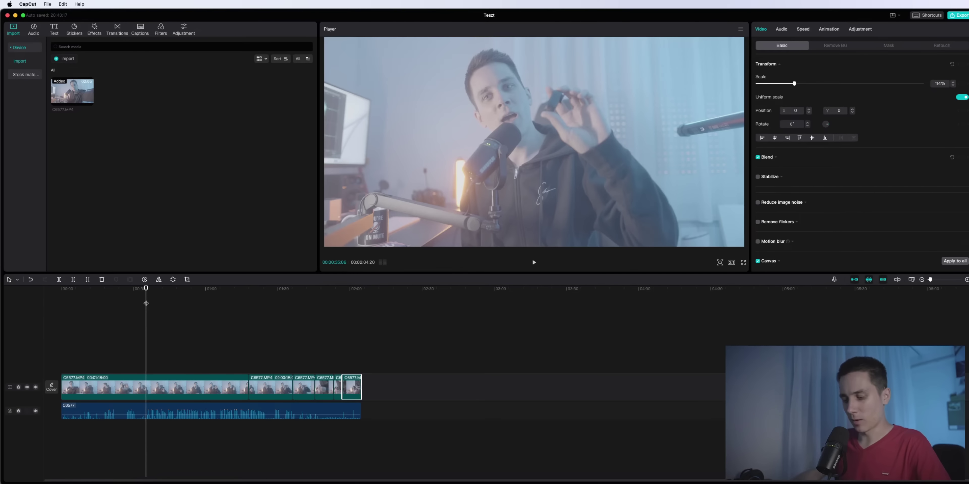
key(super+b)
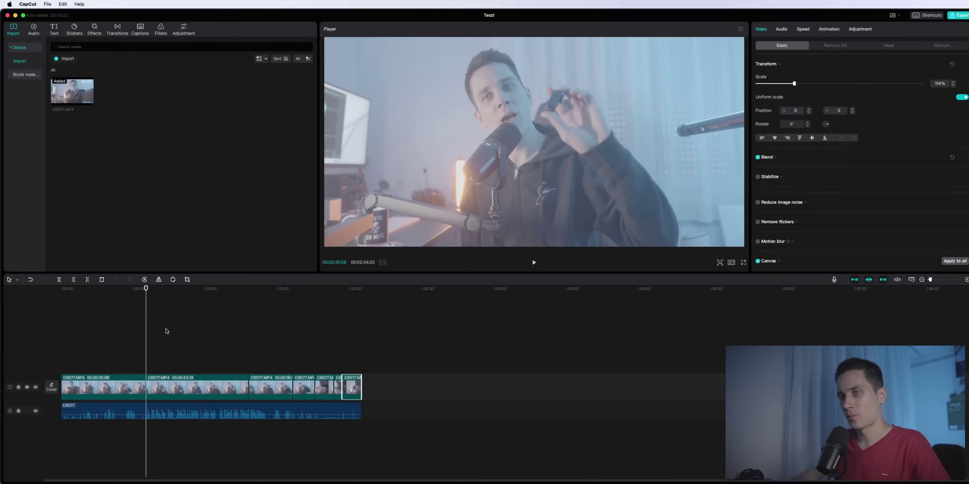
click(181, 329)
click(18, 280)
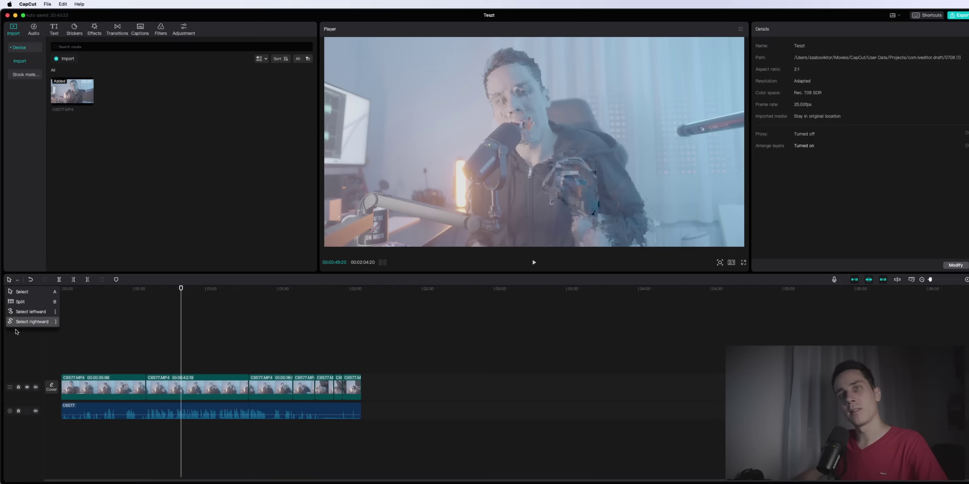
click(93, 336)
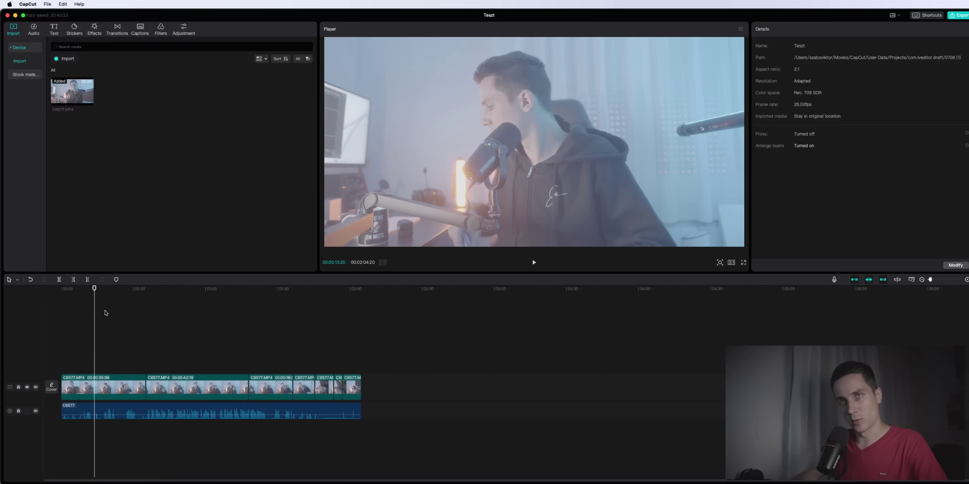
Place a marker on the timeline above the second video segment and delete it again.
drag(97, 295, 201, 295)
click(117, 280)
click(239, 357)
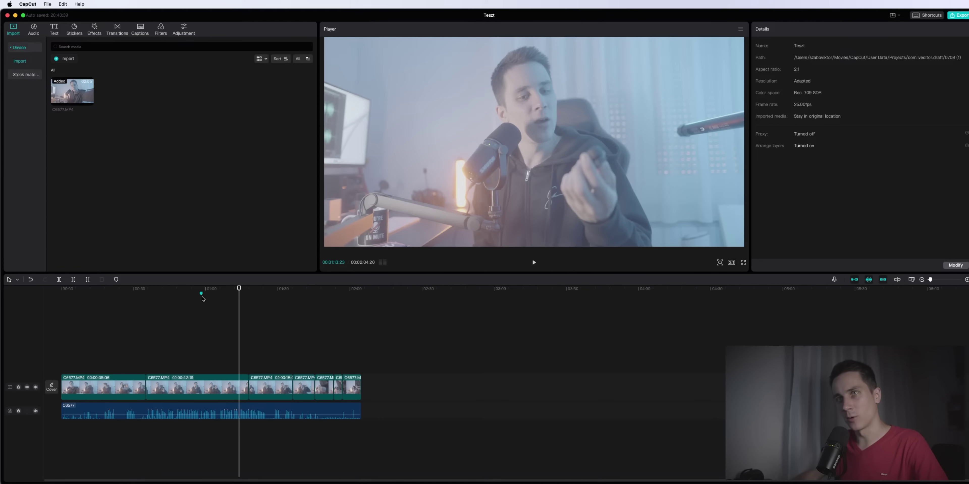
double_click(202, 294)
click(222, 281)
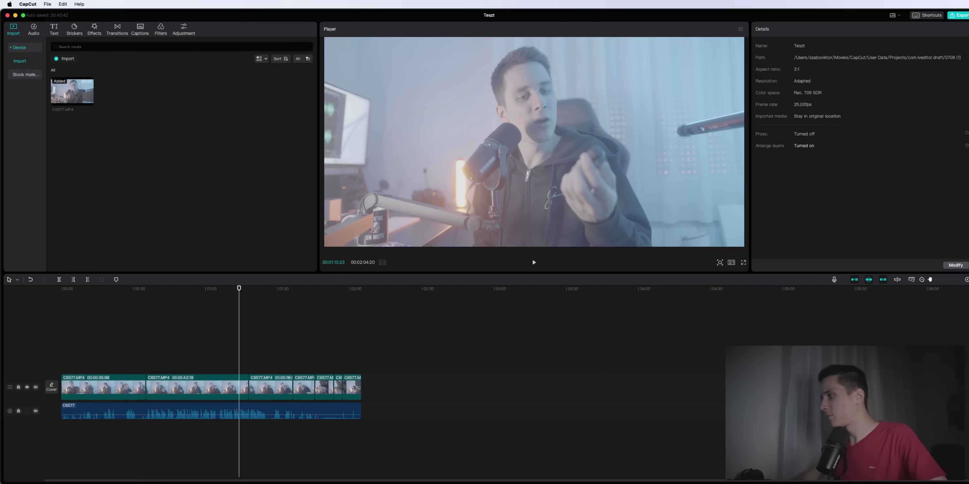
Open the color adjustment settings of the second video segment and examine its list of available LUTs.
click(227, 289)
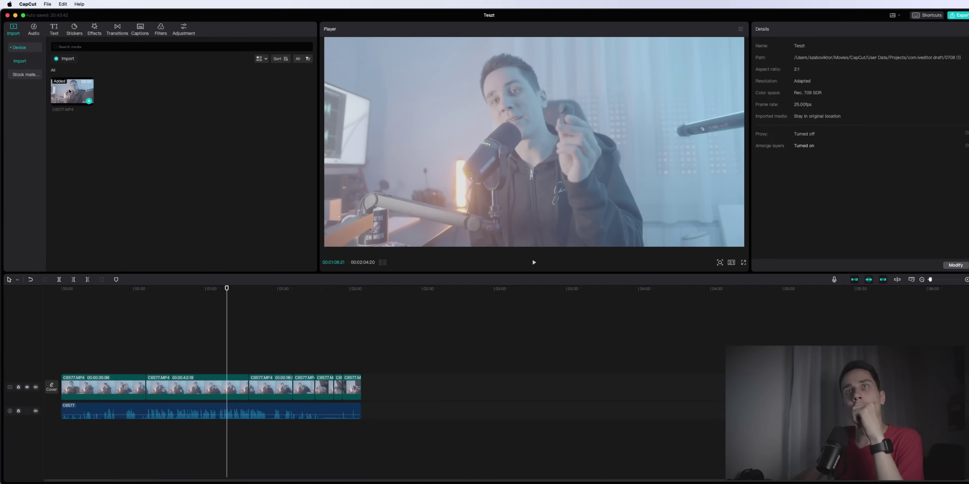
click(160, 30)
click(197, 387)
click(859, 29)
click(795, 77)
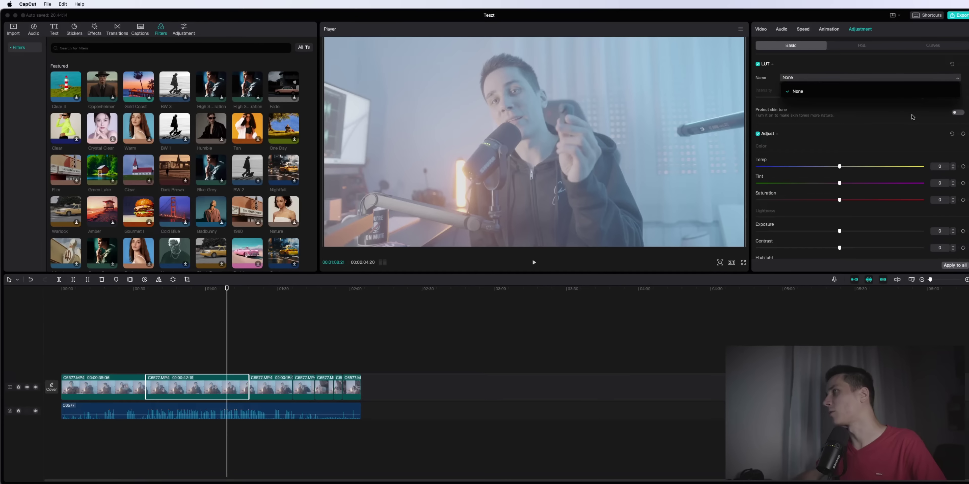
click(813, 92)
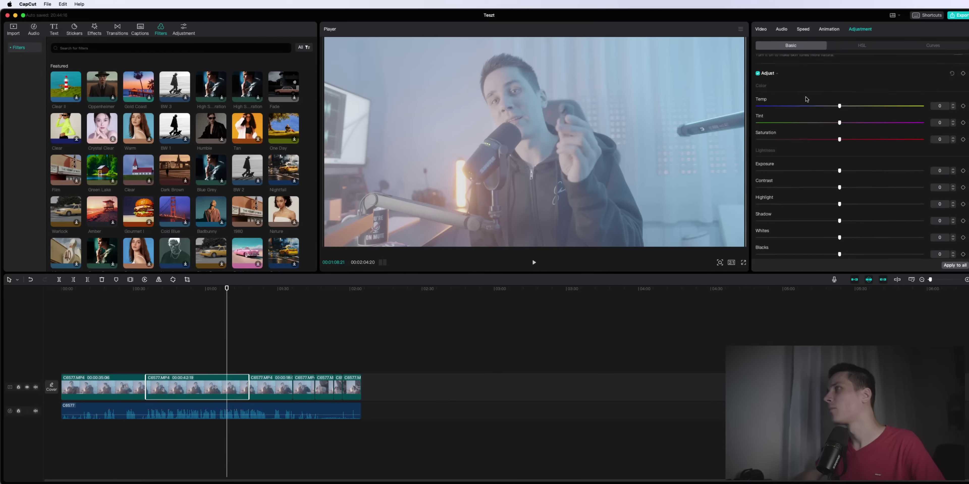
click(820, 78)
click(803, 93)
Turn on skin tone protection for the selected segment and check its LUT list.
click(957, 113)
scroll(869, 148, down, 5)
scroll(869, 148, up, 5)
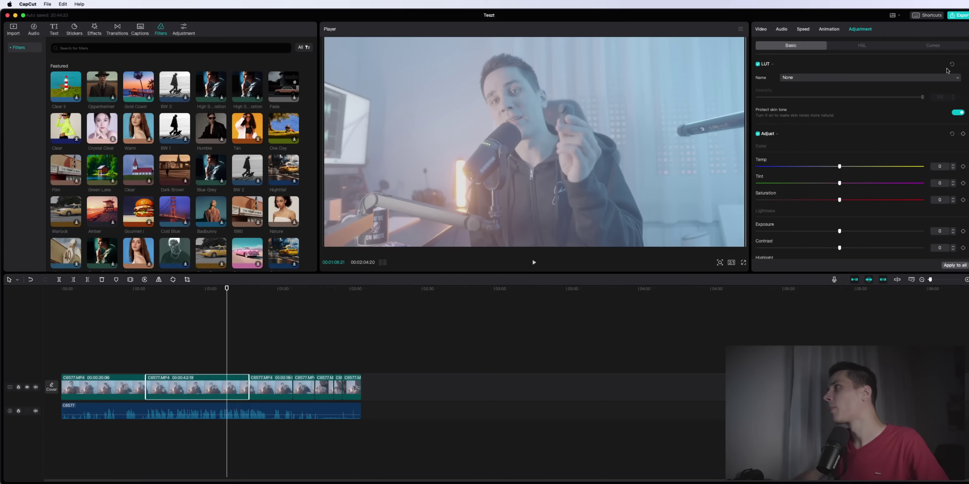
click(792, 78)
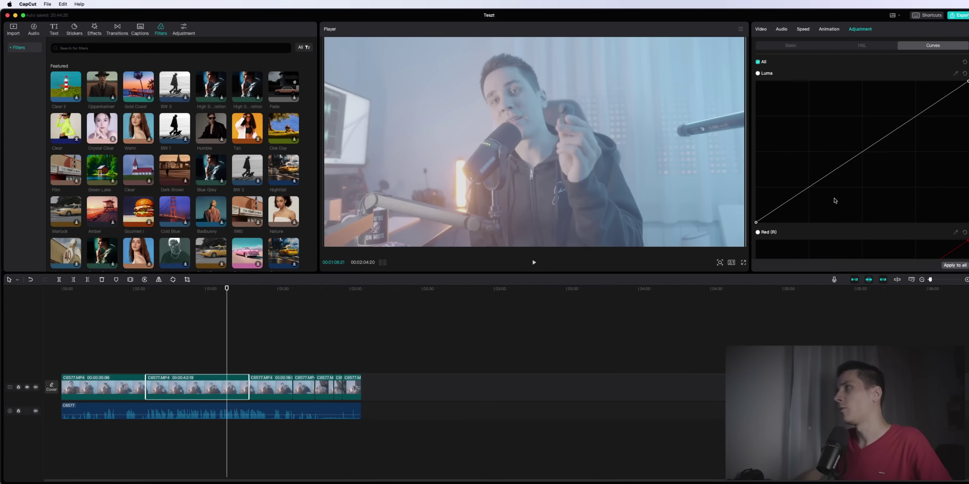
Try a cooler color temperature on the selected segment and return Temp to 0.
click(796, 47)
click(802, 166)
drag(802, 167, 839, 167)
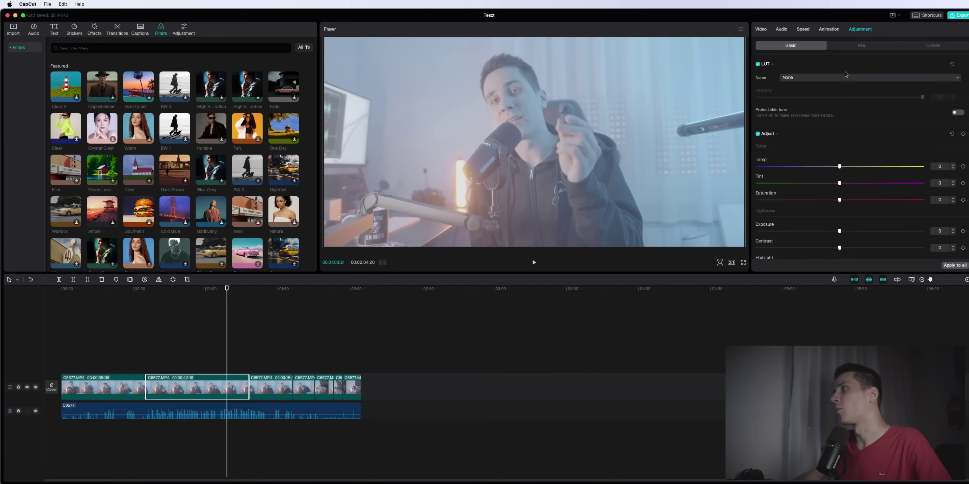
Recheck the selected segment's available LUTs, switching the LUT adjustment off and on again.
click(816, 78)
click(798, 93)
click(756, 64)
click(758, 65)
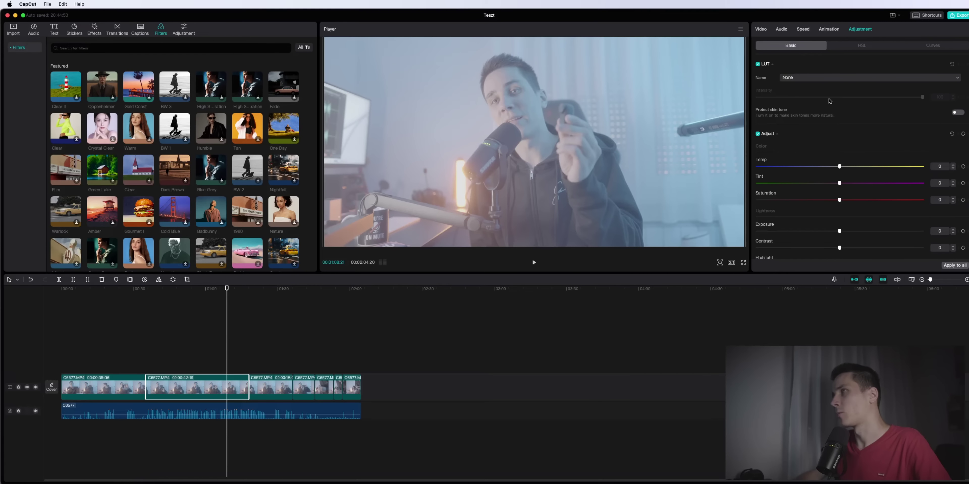
click(841, 80)
click(812, 111)
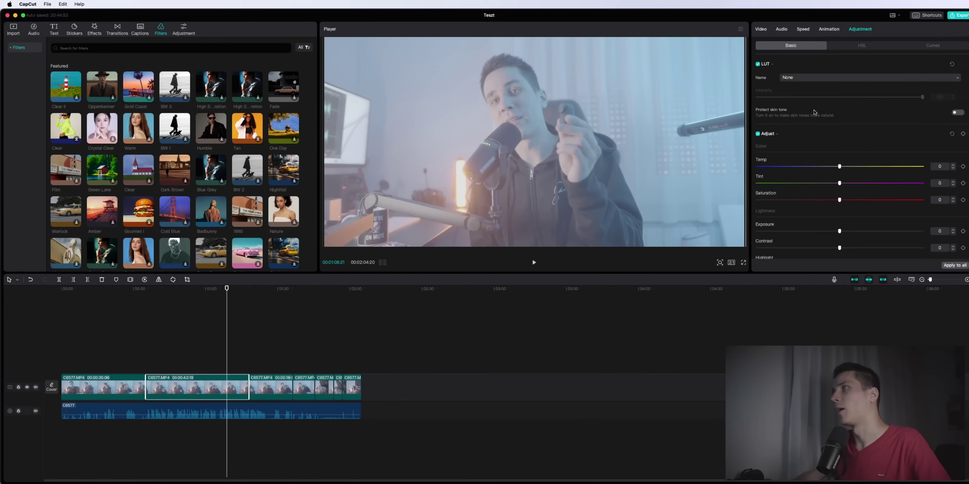
click(950, 81)
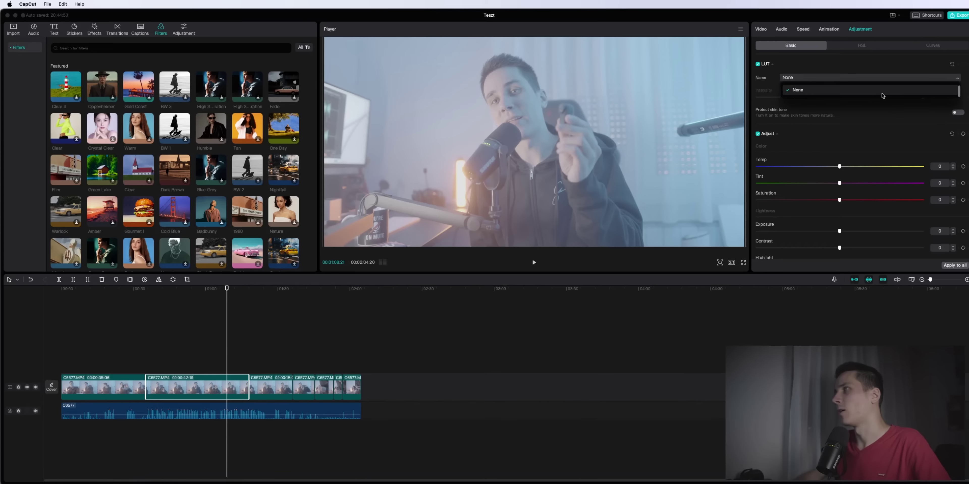
click(827, 92)
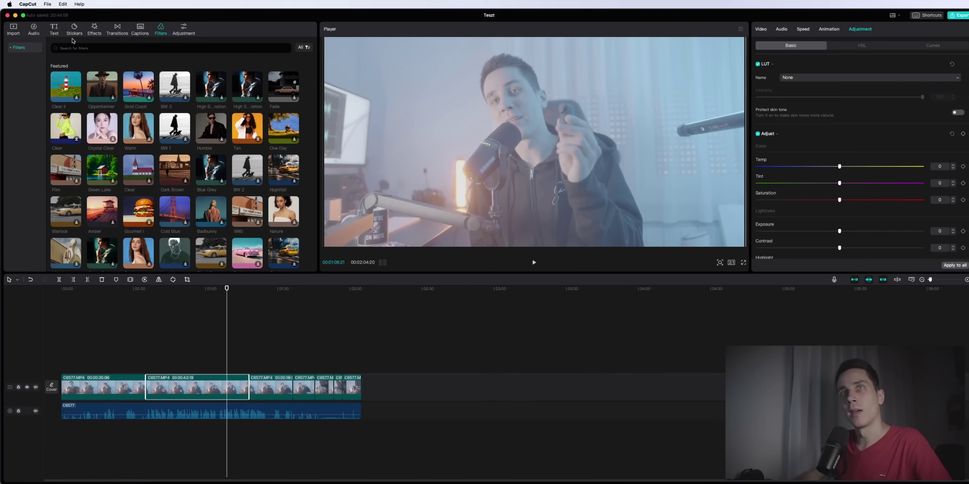
Look through the caption, adjustment and video effect libraries and clear the effects search.
click(140, 29)
click(183, 29)
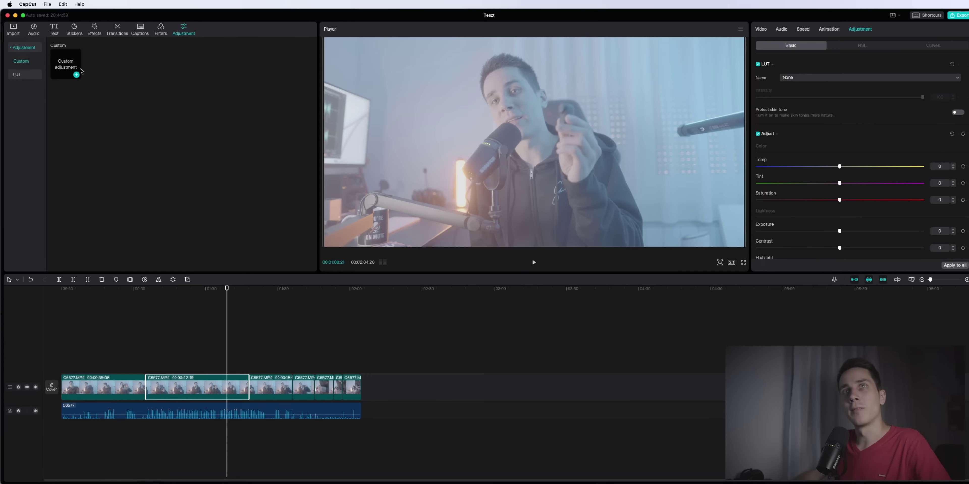
click(95, 29)
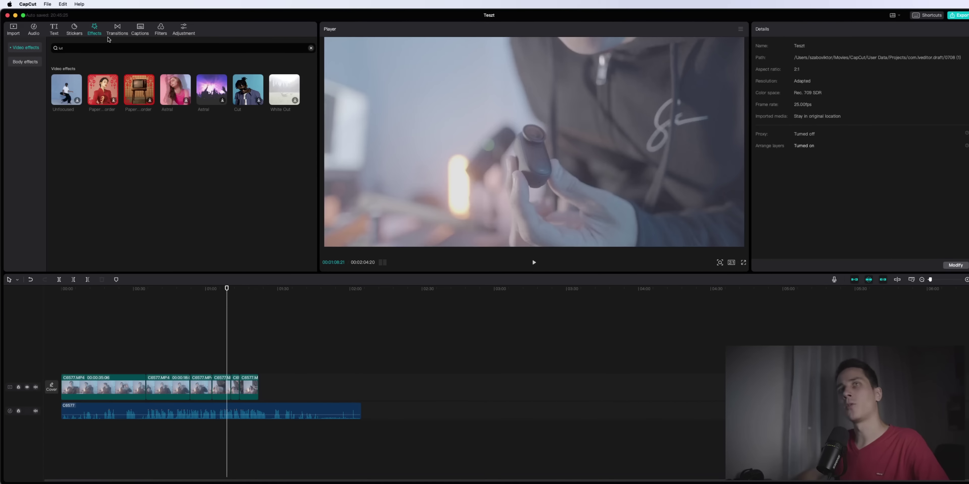
click(311, 47)
Try slowing the extracted audio clip to 0.8x and set its speed back to 1.0x.
click(194, 315)
click(214, 412)
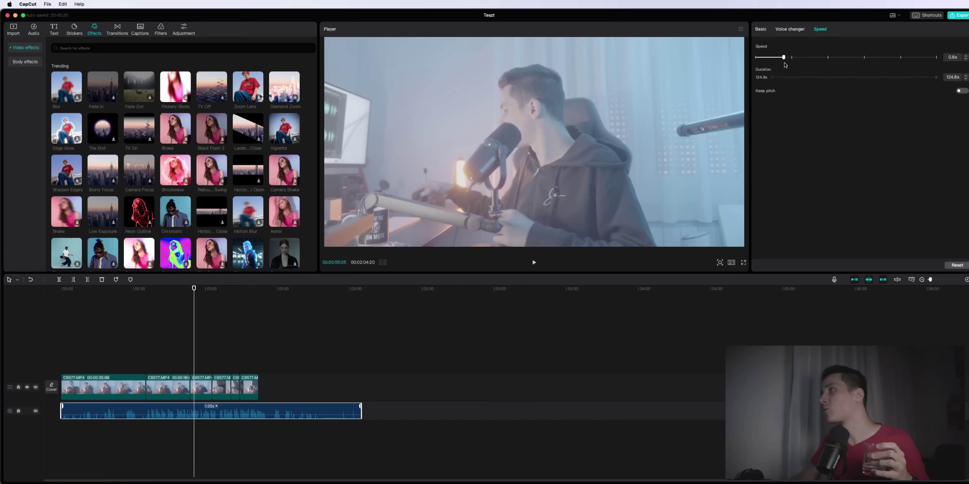
mouse_move(785, 66)
mouse_down()
mouse_move(802, 65)
mouse_move(790, 68)
mouse_up()
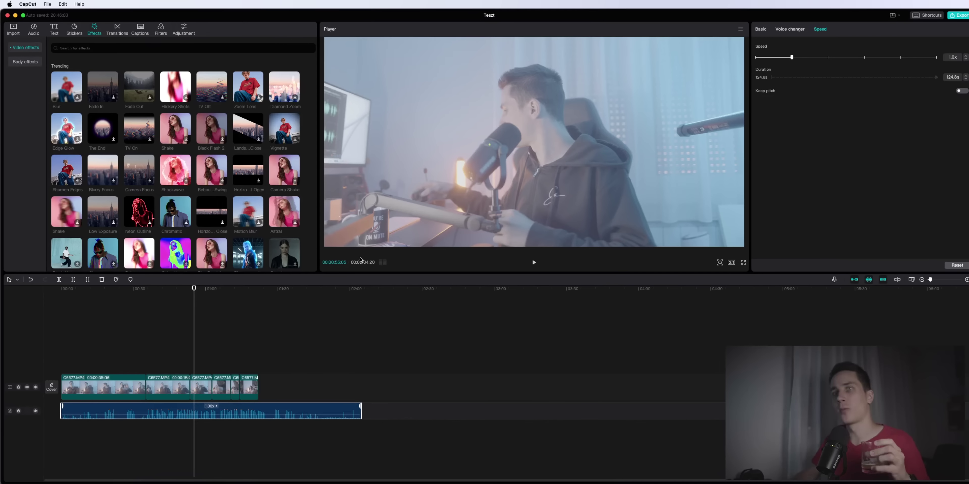
Move the playhead to 00:01:06:18 and enlarge the timeline around it.
scroll(286, 134, down, 1)
drag(130, 295, 221, 299)
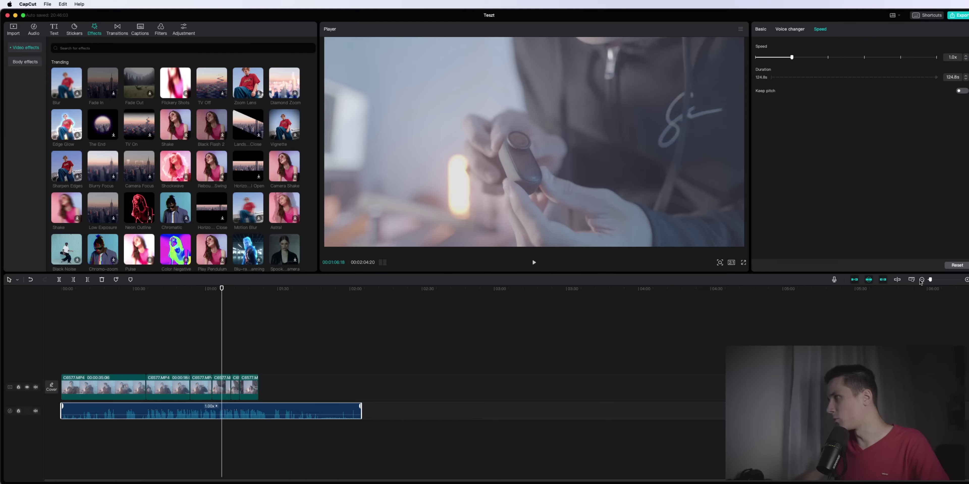
drag(931, 280, 941, 283)
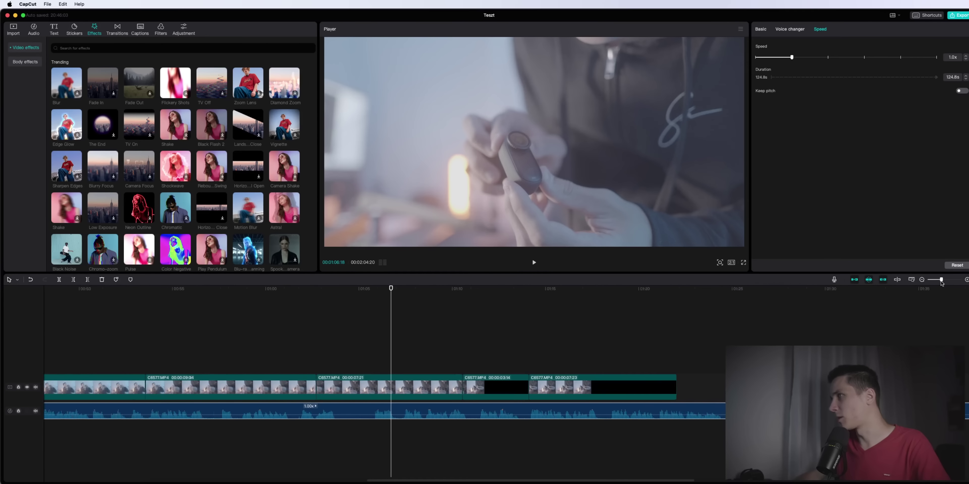
Try the Curling Wave transition at the start of the second-last video segment, play it back and undo it.
click(117, 29)
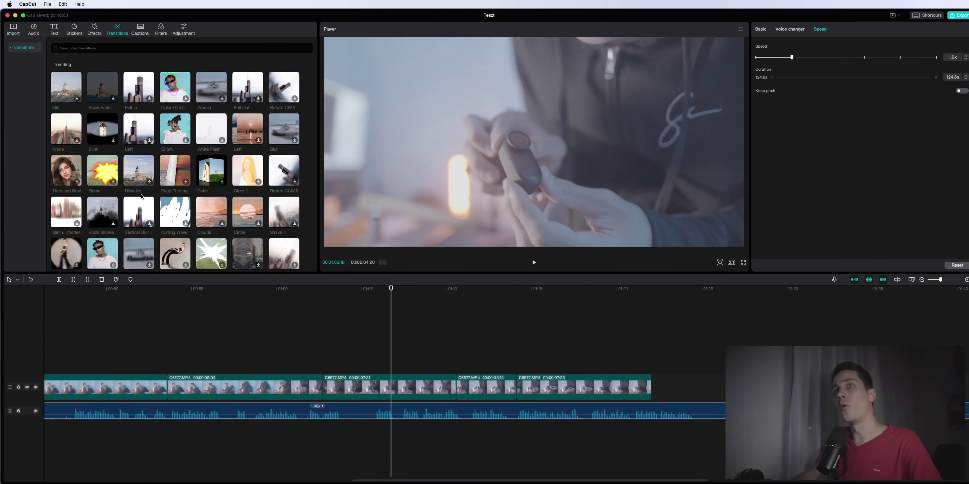
scroll(153, 185, down, 3)
drag(176, 162, 456, 388)
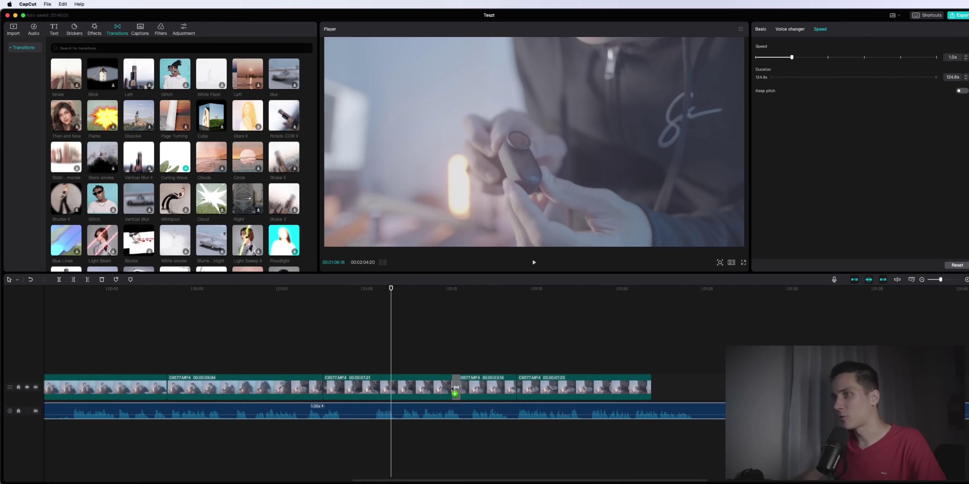
click(446, 292)
key(space)
key(space)
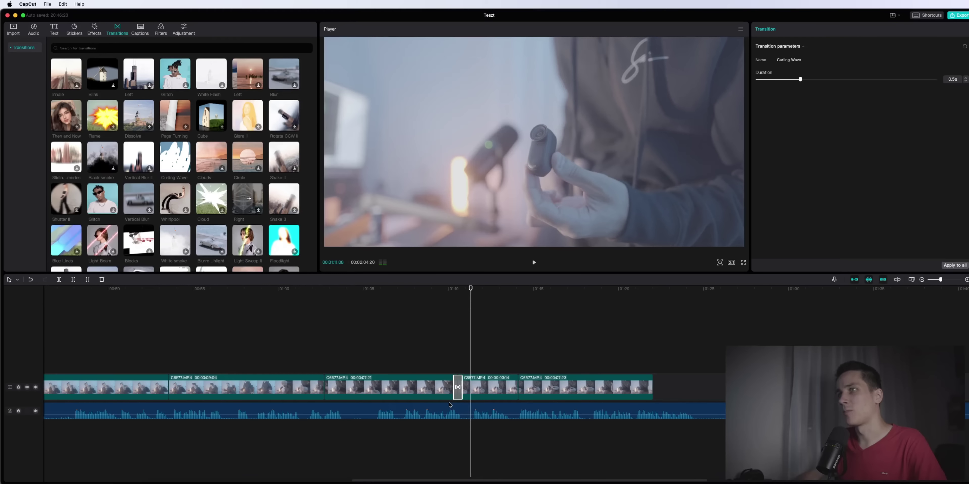
key(super+z)
Try another trending transition at the join between the last two video segments, preview it and delete it.
scroll(176, 226, down, 5)
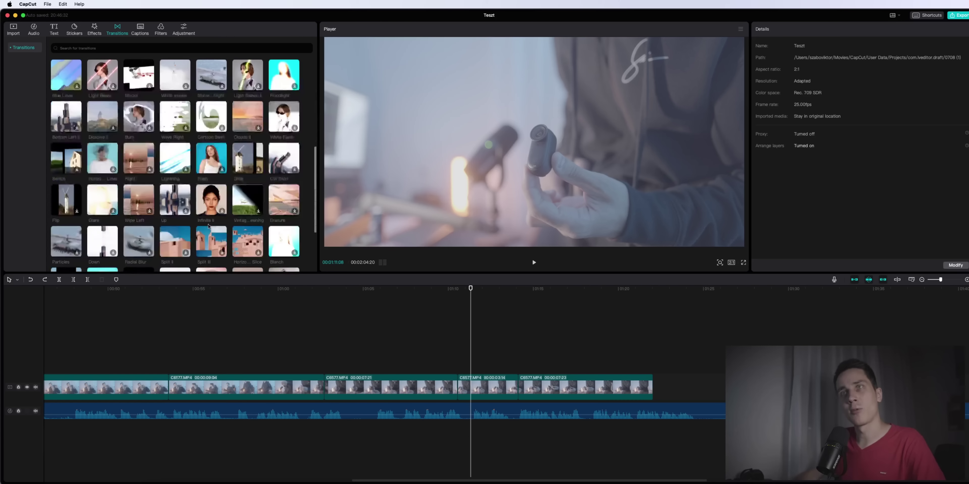
drag(178, 230, 518, 386)
click(508, 386)
click(500, 330)
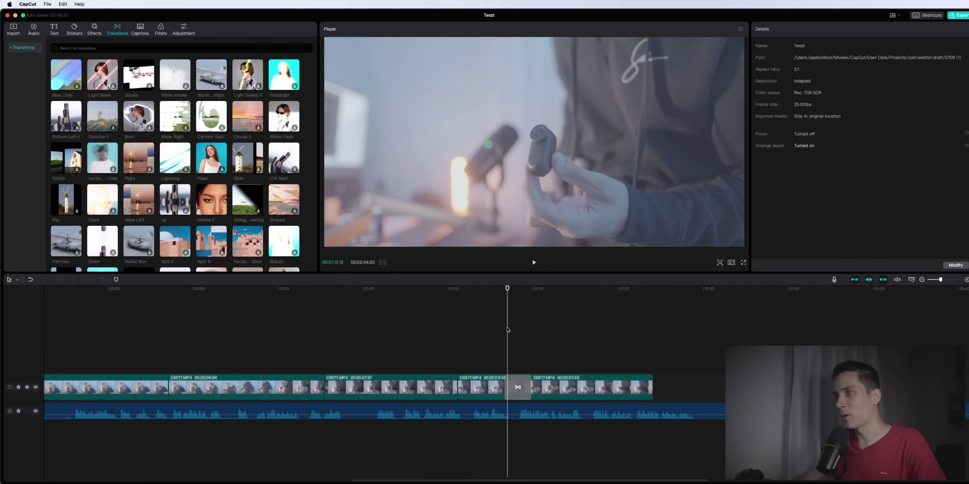
key(space)
key(space)
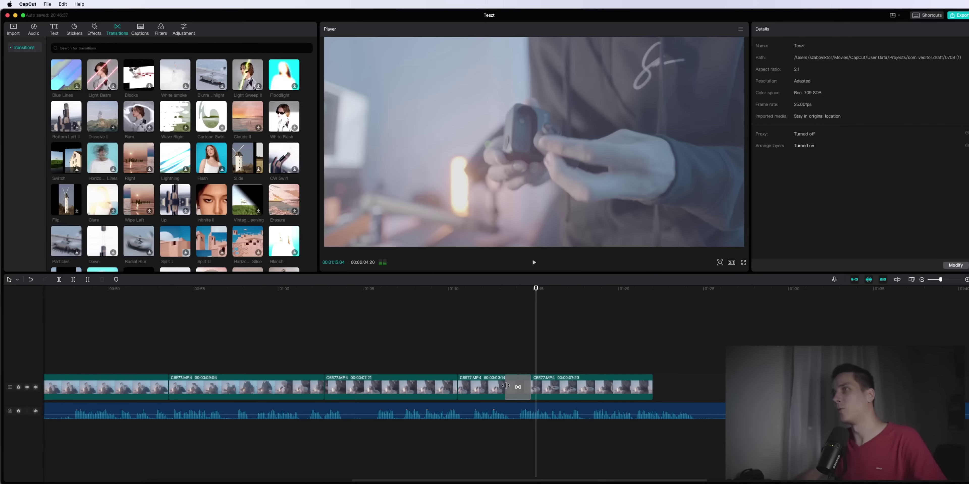
key(Delete)
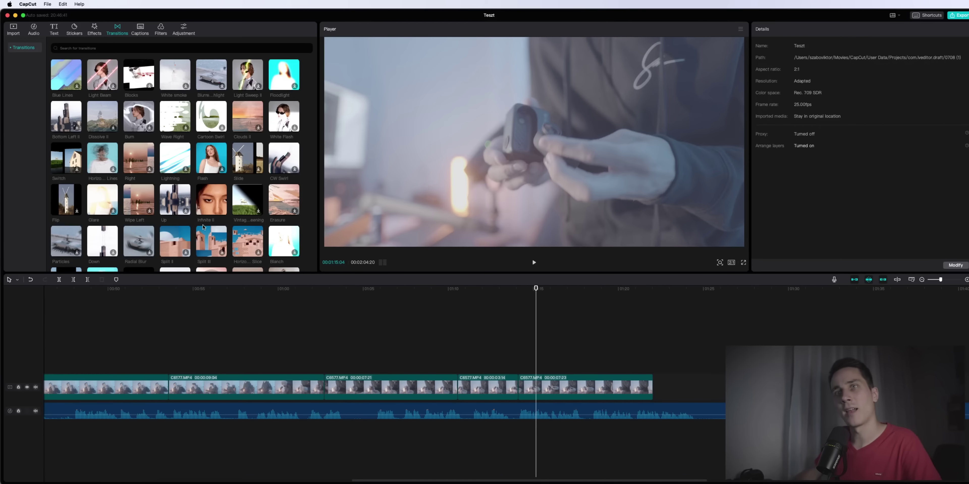
Try the Shutter transition between the last two video segments, preview it and remove it.
scroll(203, 227, down, 5)
mouse_move(102, 230)
mouse_down()
mouse_move(446, 373)
mouse_move(513, 370)
mouse_move(518, 387)
mouse_up()
click(513, 352)
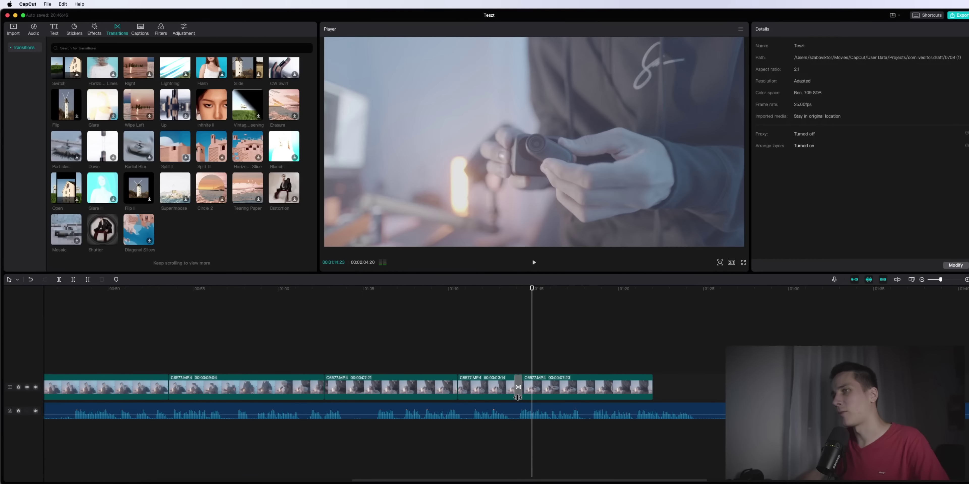
click(518, 396)
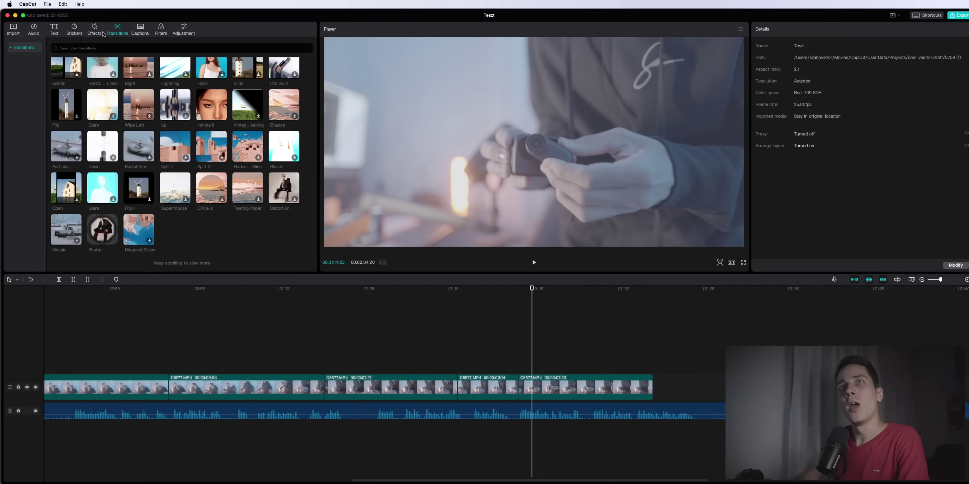
Open the video effects library and play the first segment from near the start of the timeline.
click(102, 33)
drag(532, 322, 368, 331)
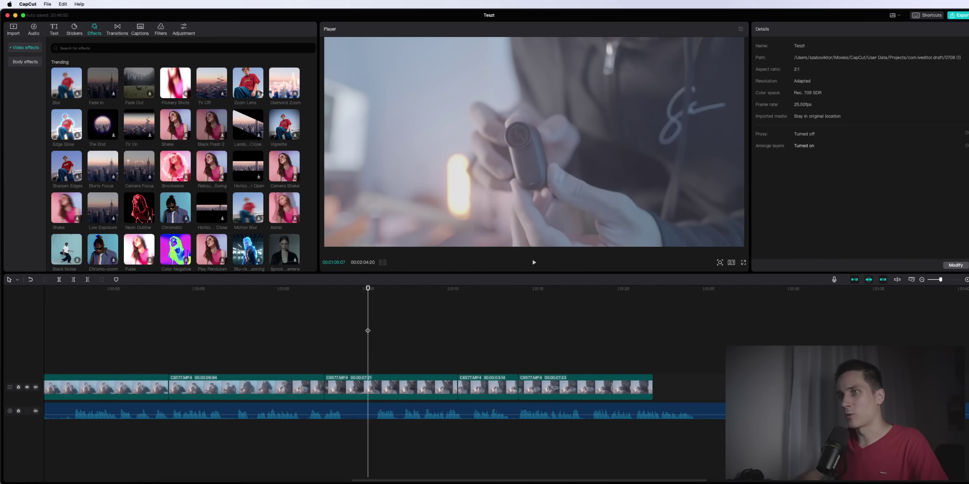
scroll(368, 329, left, 10)
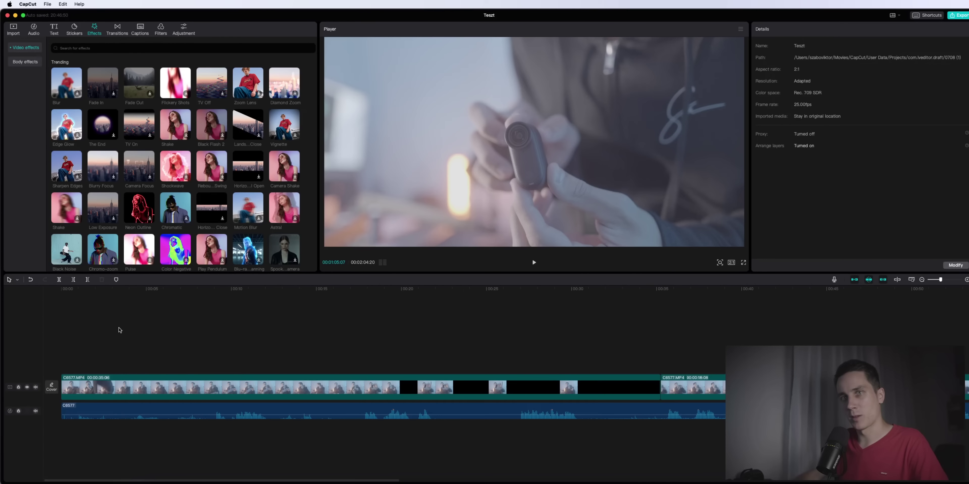
click(120, 330)
key(space)
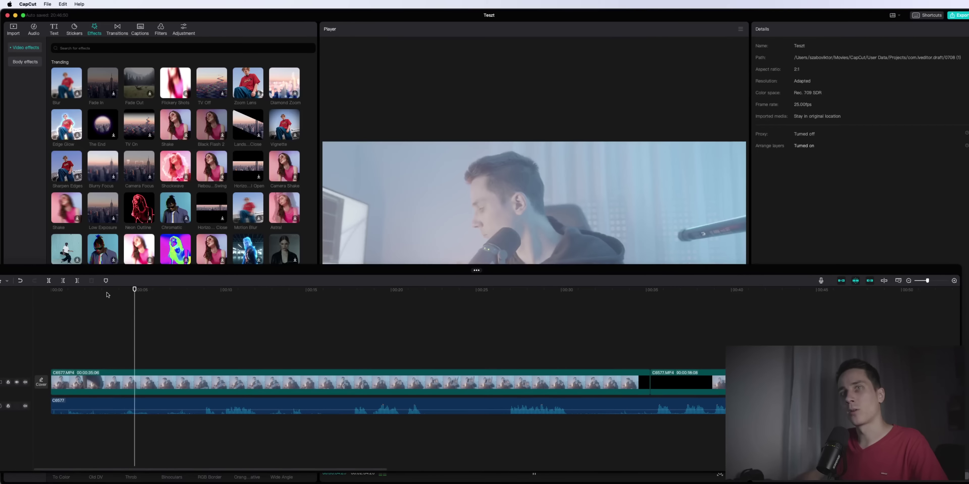
Enlarge the preview area, widen the effects library and pause playback at 00:00:16:13.
drag(130, 270, 204, 386)
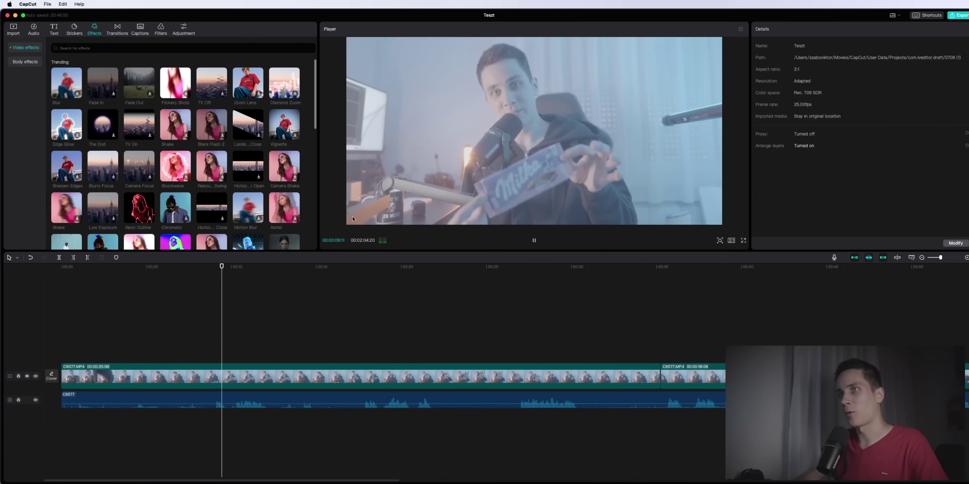
drag(352, 252, 346, 307)
drag(318, 281, 409, 277)
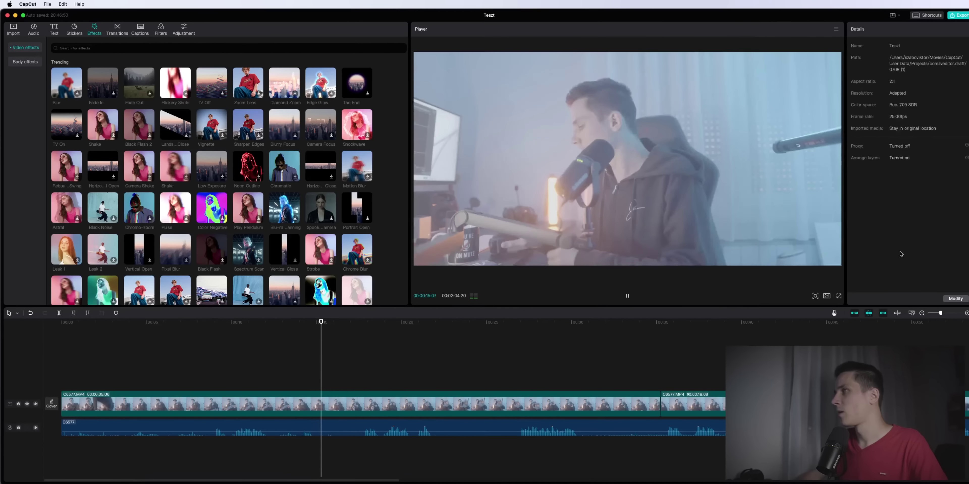
key(space)
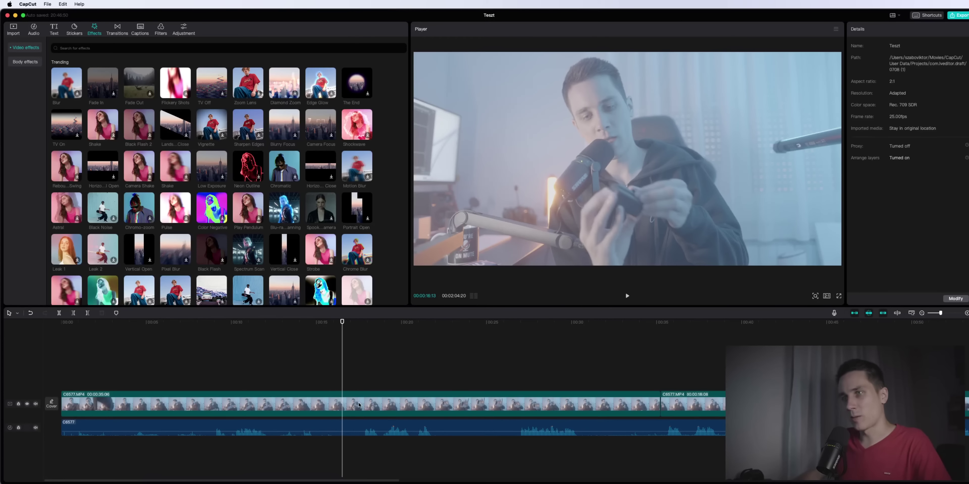
Split the first video segment at about 00:00:16:20 and 00:00:12:18, and place the playhead inside the short middle piece.
click(359, 405)
key(super+b)
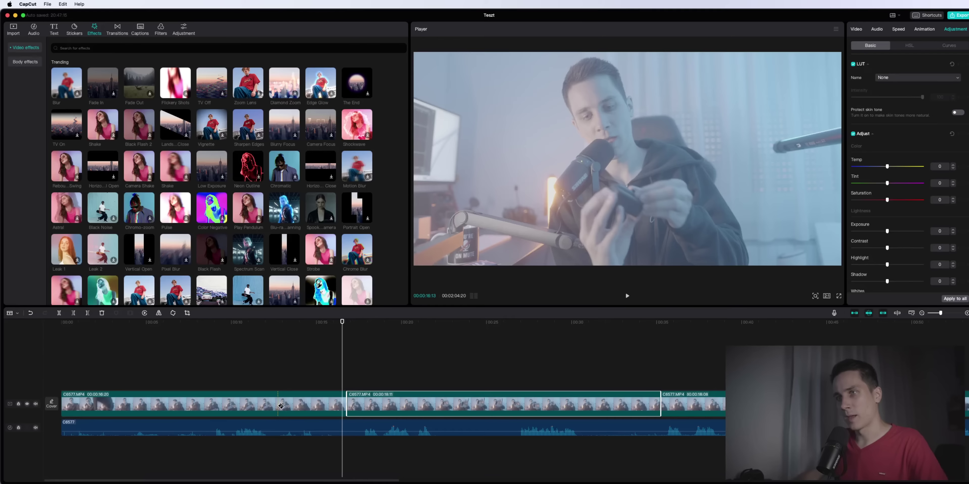
click(309, 332)
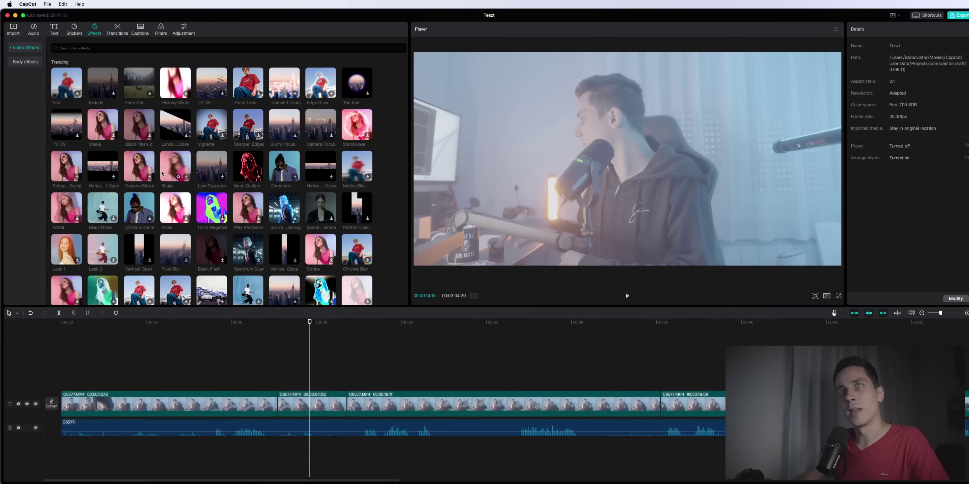
Try the Chrome Blur video effect on the short second segment, preview it and undo it.
scroll(162, 174, down, 3)
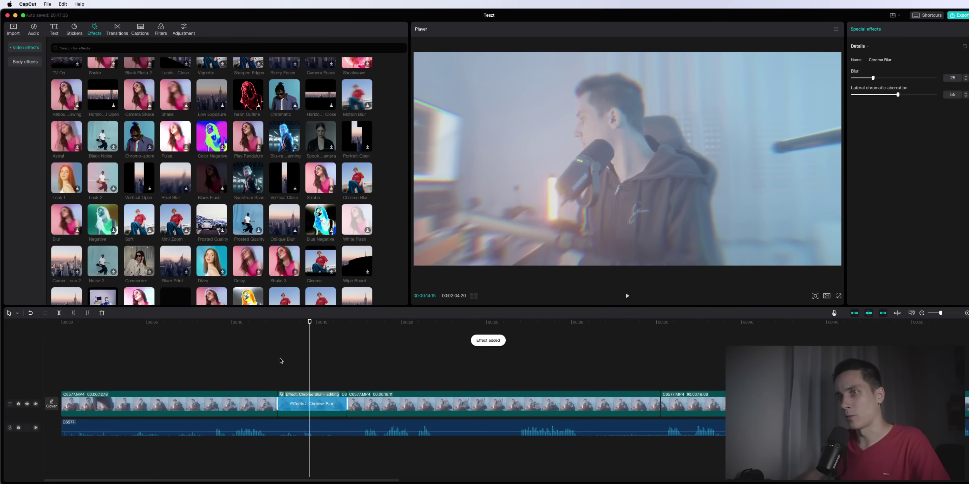
click(277, 358)
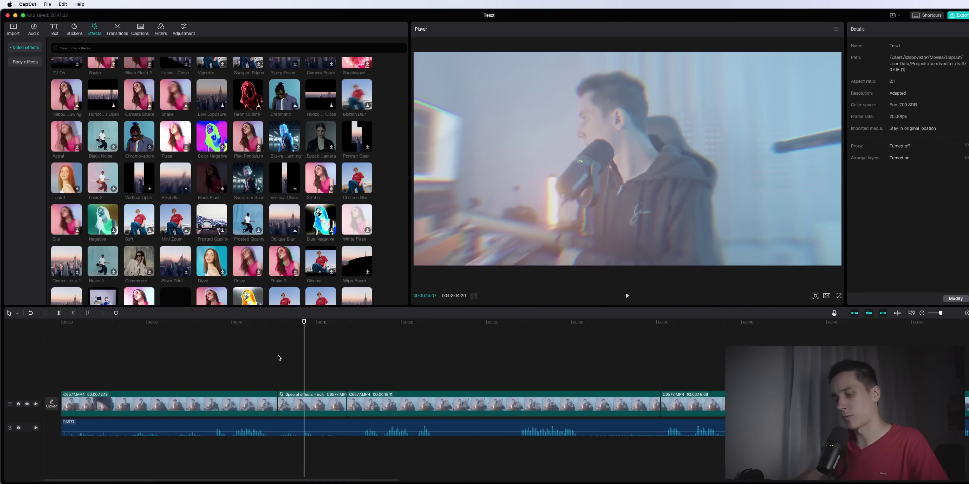
key(super+z)
Browse on to the body effects, try the chroma diffusion effect on the short second segment and undo it.
scroll(245, 274, down, 5)
click(25, 61)
drag(175, 128, 292, 410)
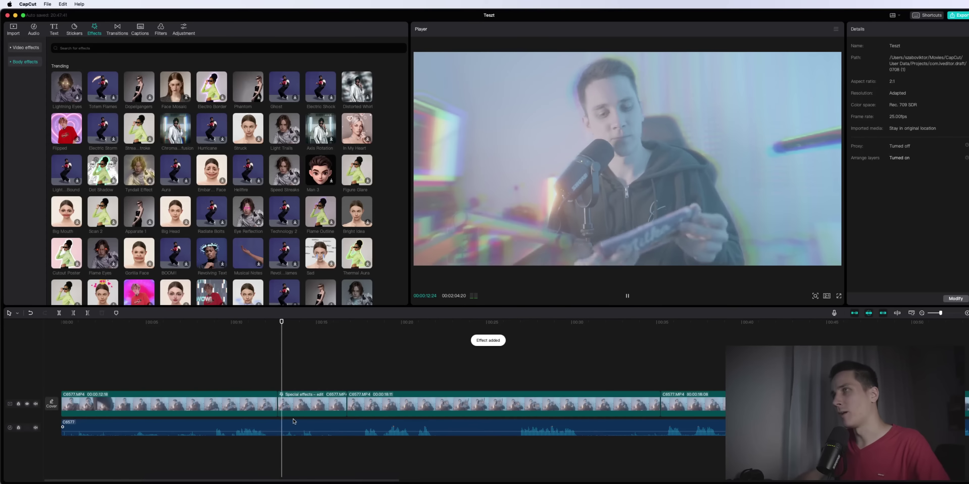
key(super+z)
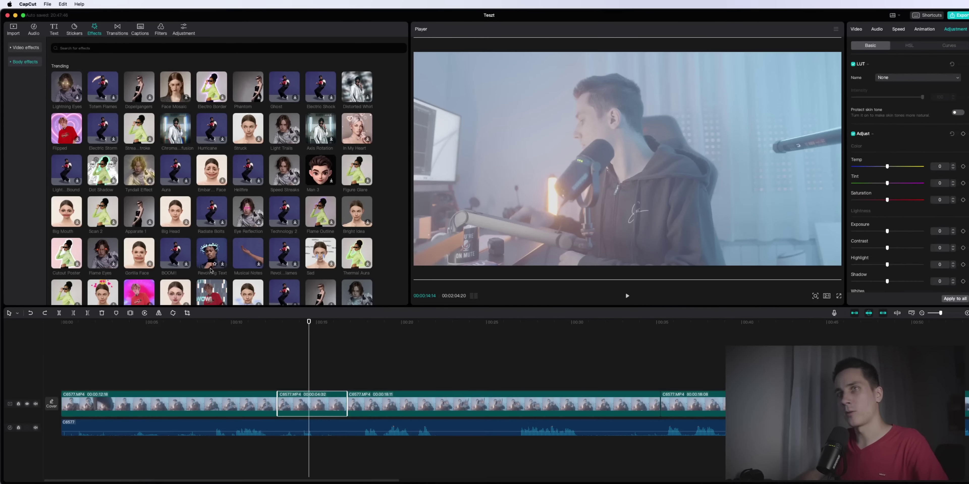
Try the Dot Shadow body effect on the first segment, play it back and undo it.
drag(104, 180, 195, 404)
click(113, 335)
key(space)
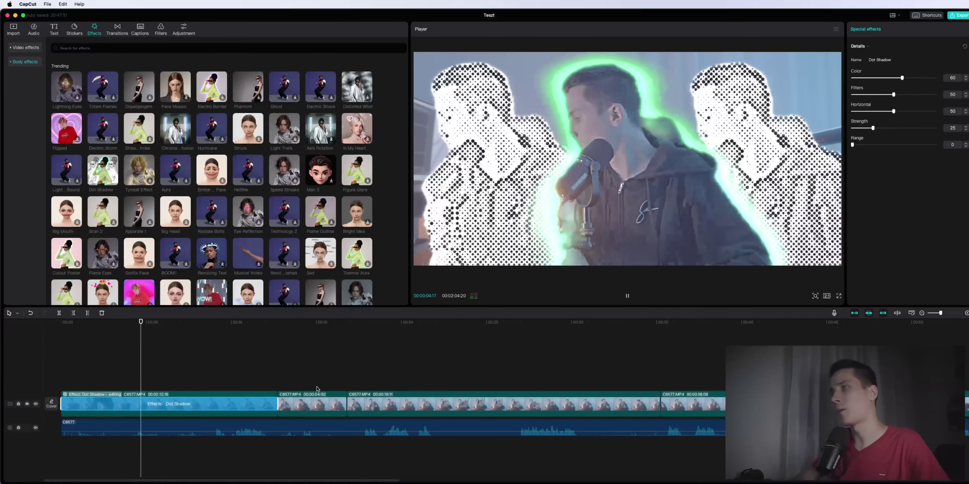
key(space)
key(super+z)
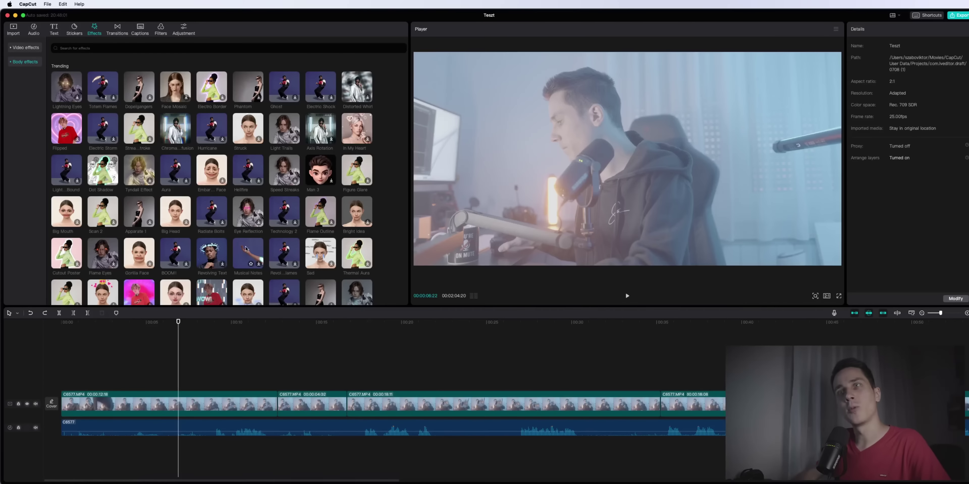
Apply the Bright Idea body effect to the third segment and play it from 00:00:20:03.
drag(357, 212, 424, 403)
click(403, 323)
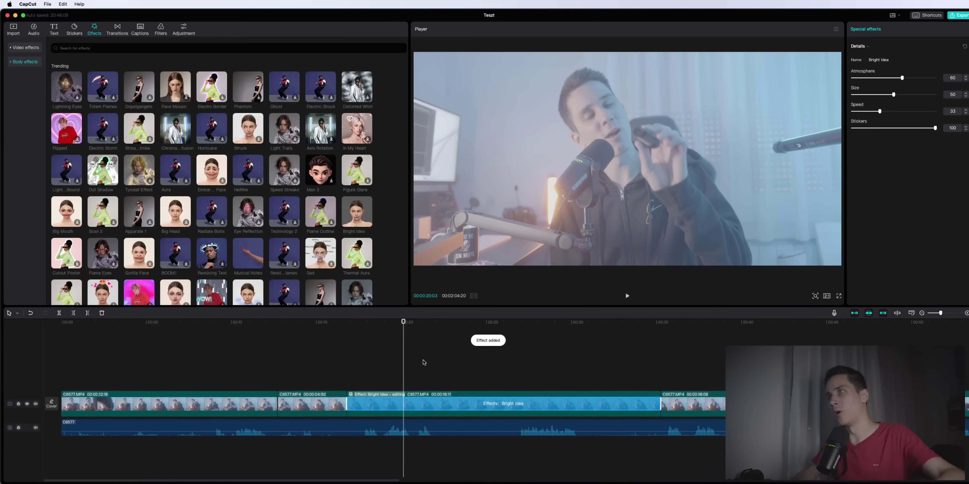
key(space)
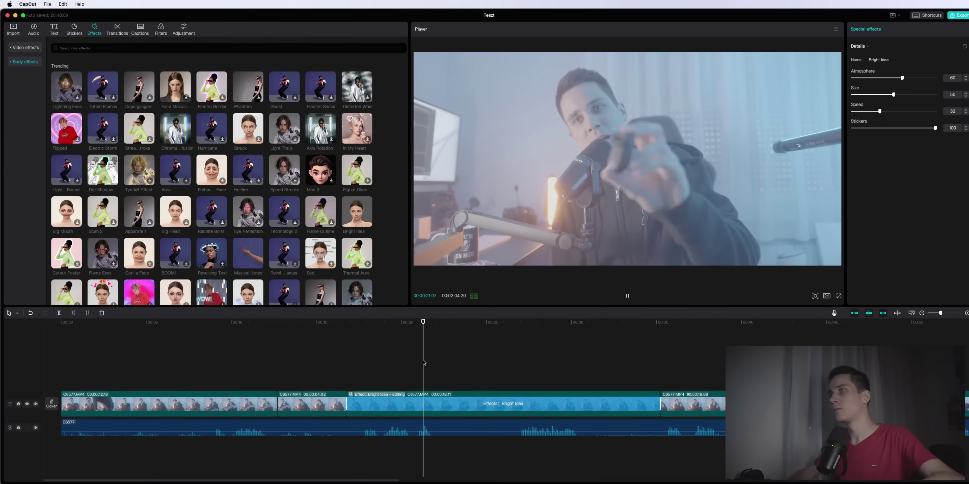
Apply the Eye Reflection body effect to the third segment and play back part of it.
drag(248, 211, 424, 403)
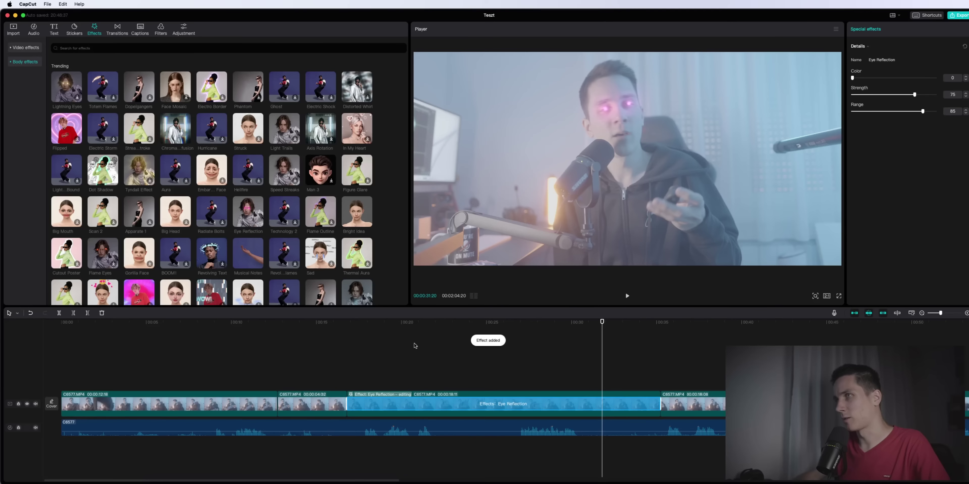
click(413, 344)
key(space)
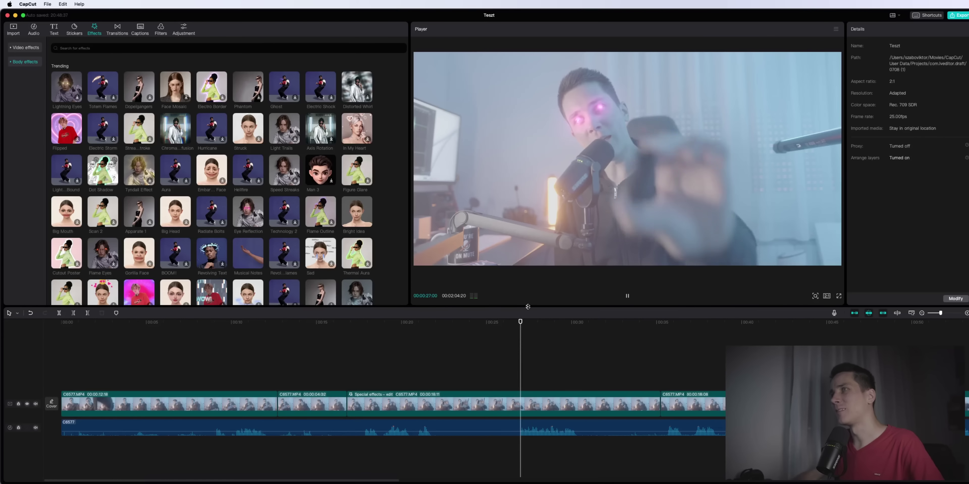
key(space)
Give the third segment an In animation and play it back from just before the segment starts.
click(549, 397)
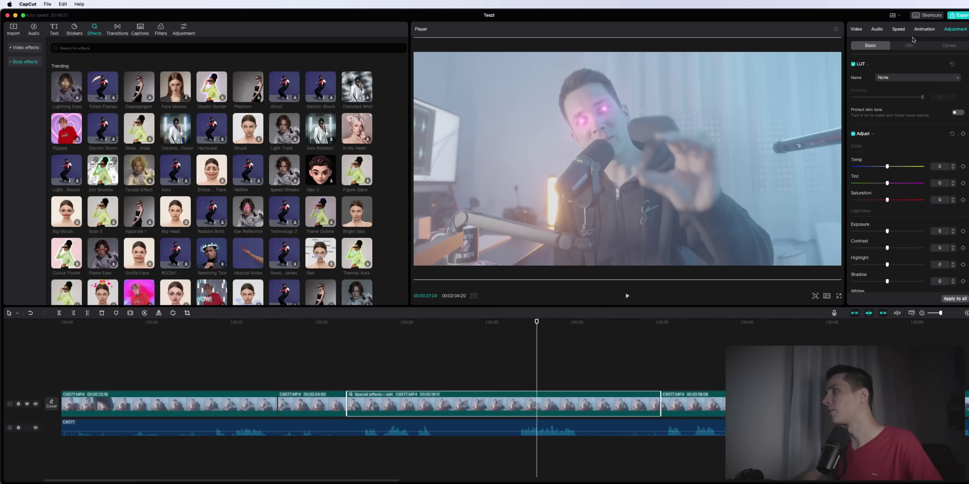
click(925, 29)
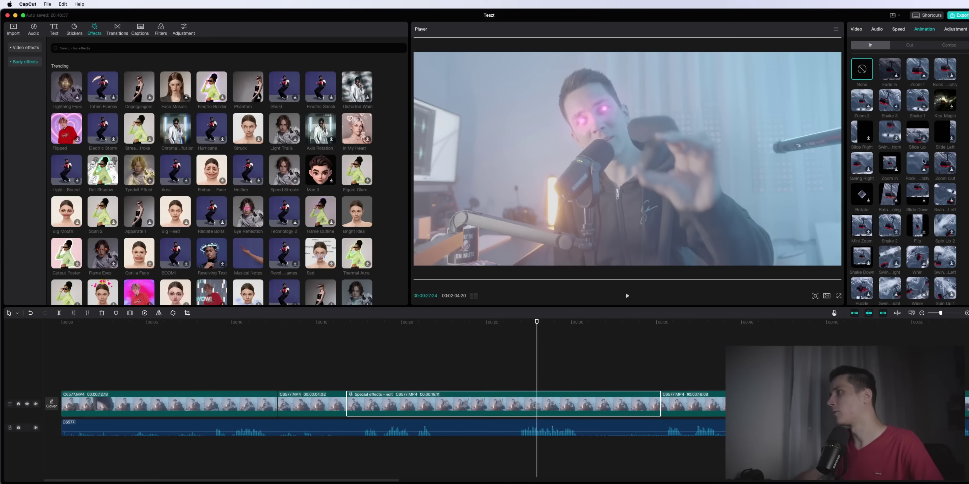
click(329, 348)
key(space)
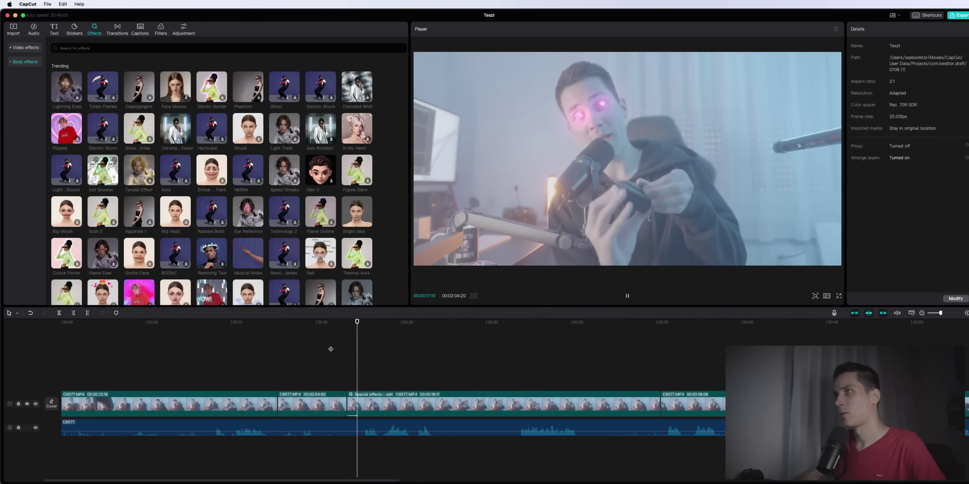
Add the Revolving Text body effect to the third segment and play it back.
click(432, 416)
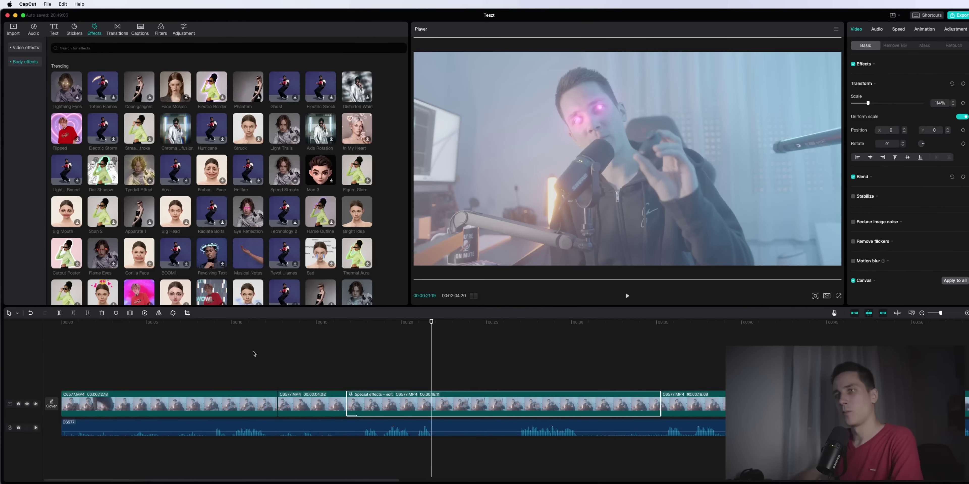
drag(218, 254, 423, 412)
key(space)
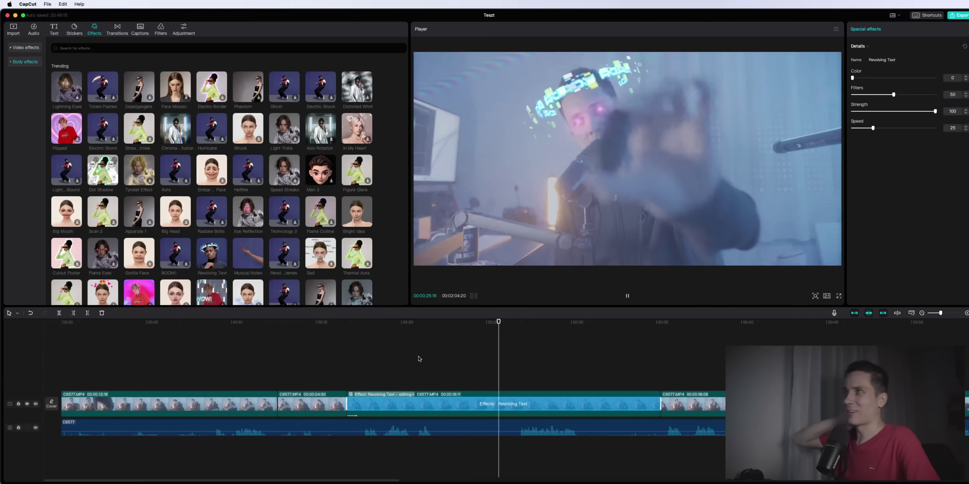
key(space)
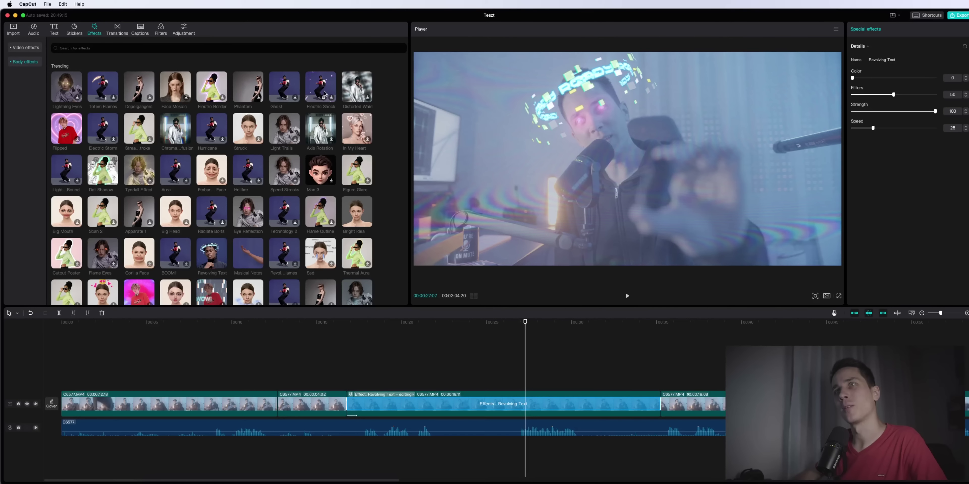
Apply the Electric Shock body effect to the short second segment and step through its opening frames.
drag(320, 90, 297, 402)
click(277, 363)
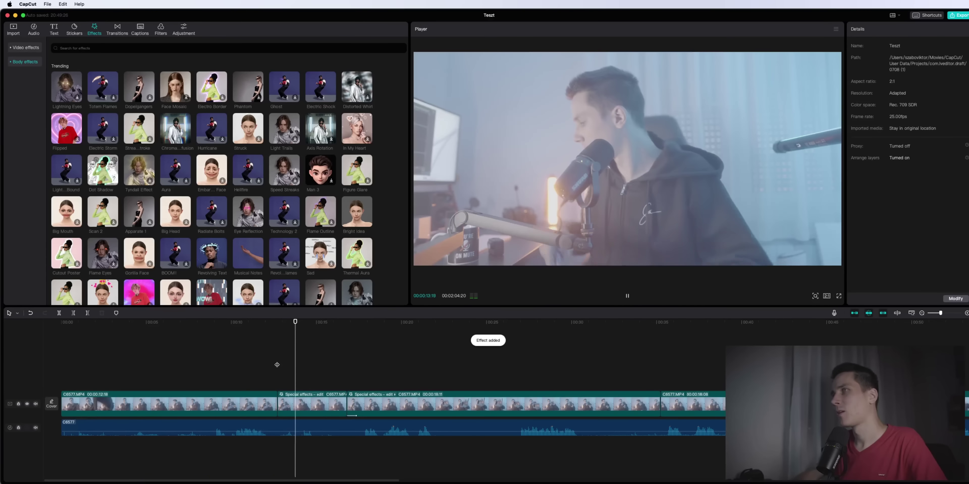
key(Right)
key(Right)
key(Right)
key(Right)
key(Right)
key(Right)
key(Right)
key(Right)
key(Right)
key(Right)
key(Right)
key(Right)
key(Right)
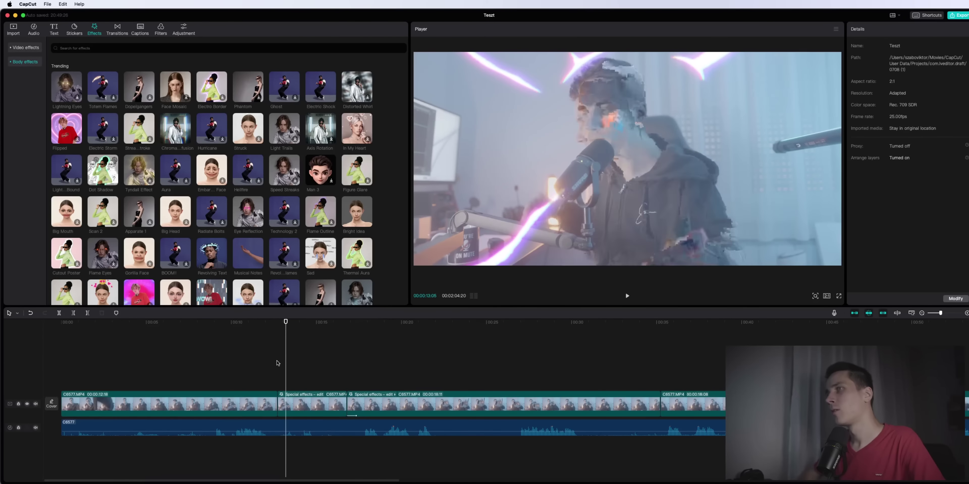
Step frame by frame back and forth through the Electric Shock effect at the start of the second segment.
key(Right)
key(Right)
key(Right)
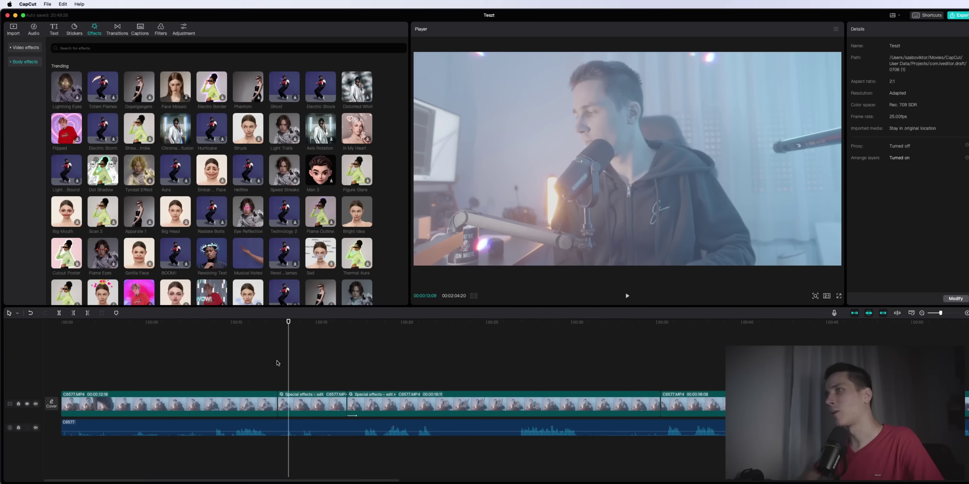
key(Left)
key(Left)
key(Left)
key(Left)
key(Left)
key(Left)
key(Left)
key(Left)
key(Left)
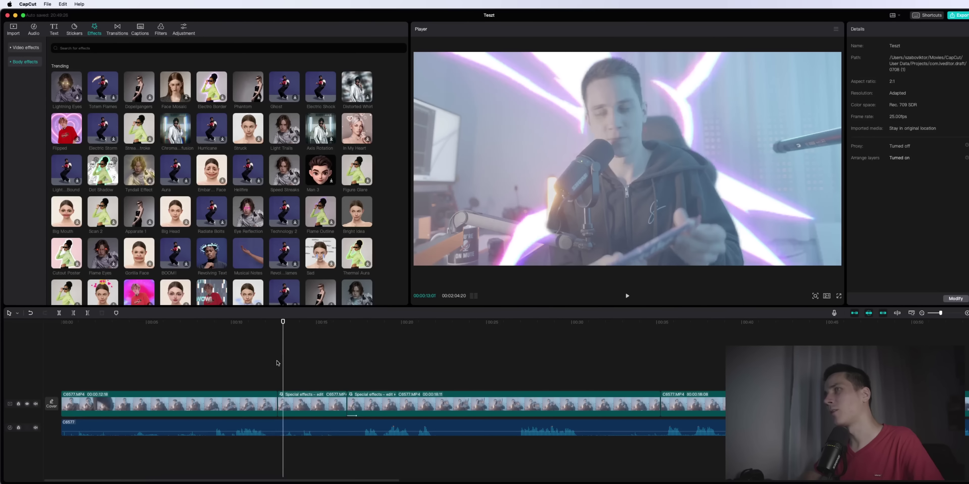
key(Left)
key(Left)
key(Left)
key(Left)
key(Left)
key(Left)
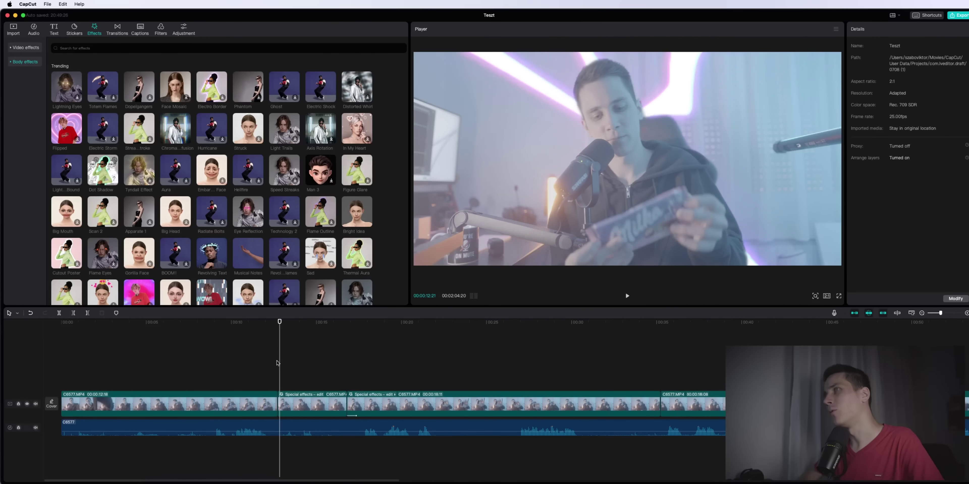
key(Right)
key(Right)
key(Right)
key(Right)
key(Right)
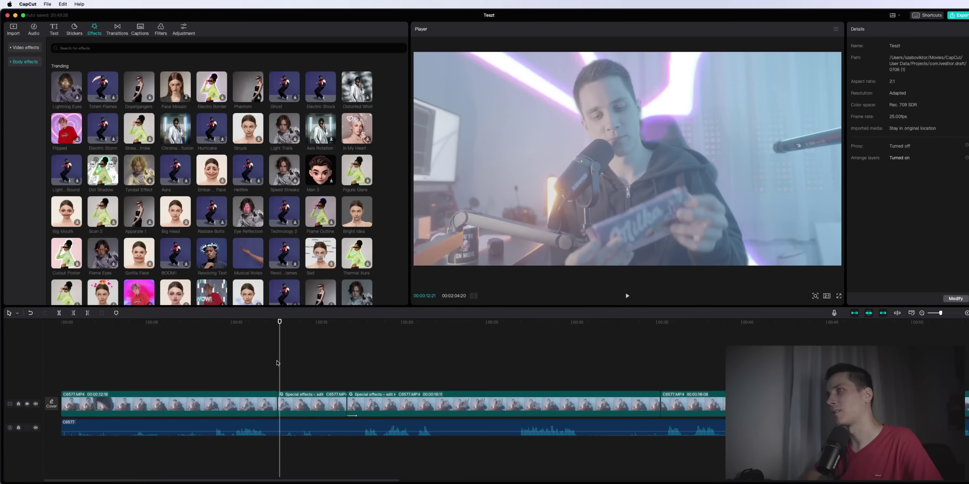
Play back the Electric Shock effect from just before the cut into the second segment.
key(space)
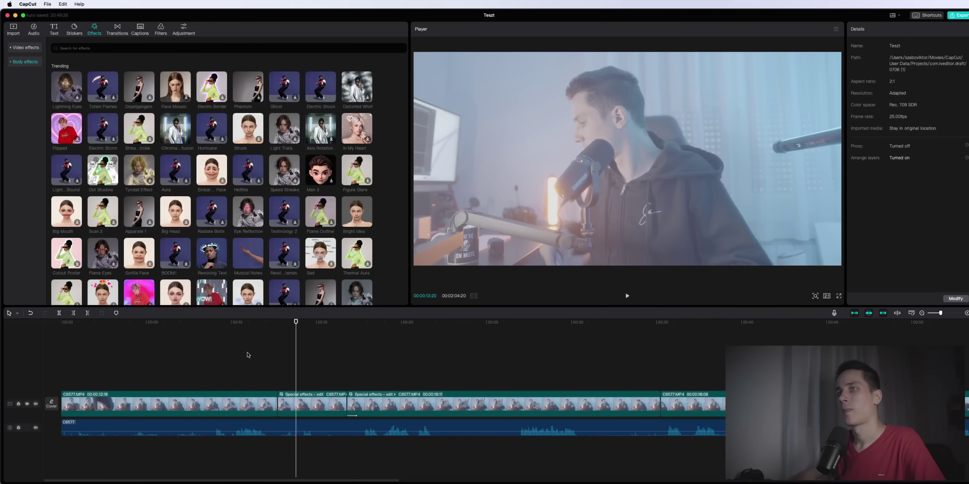
click(238, 354)
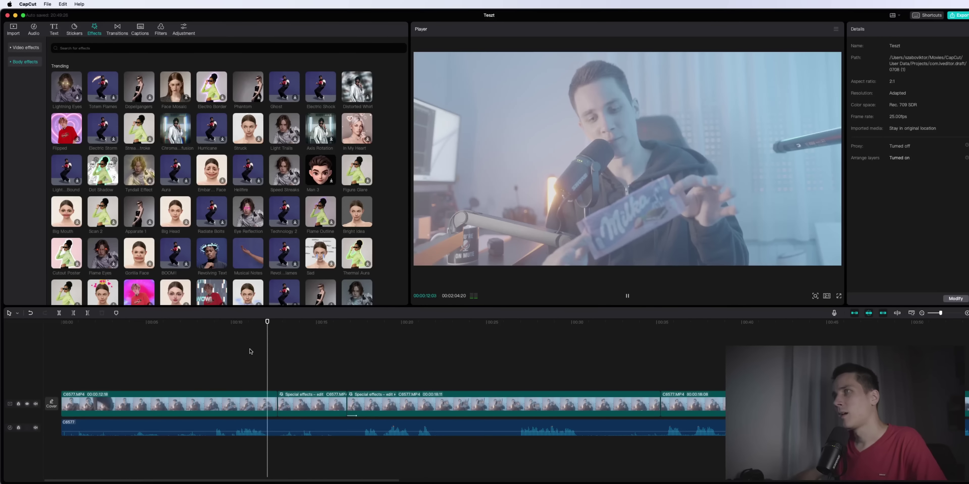
key(space)
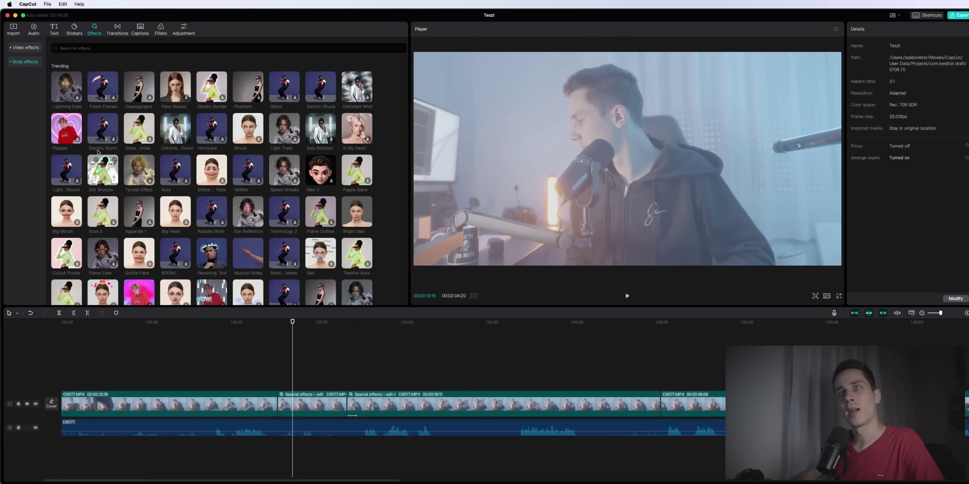
Apply a purple lightning body effect from the Trending group to the fourth segment and play it back.
drag(140, 130, 687, 415)
key(space)
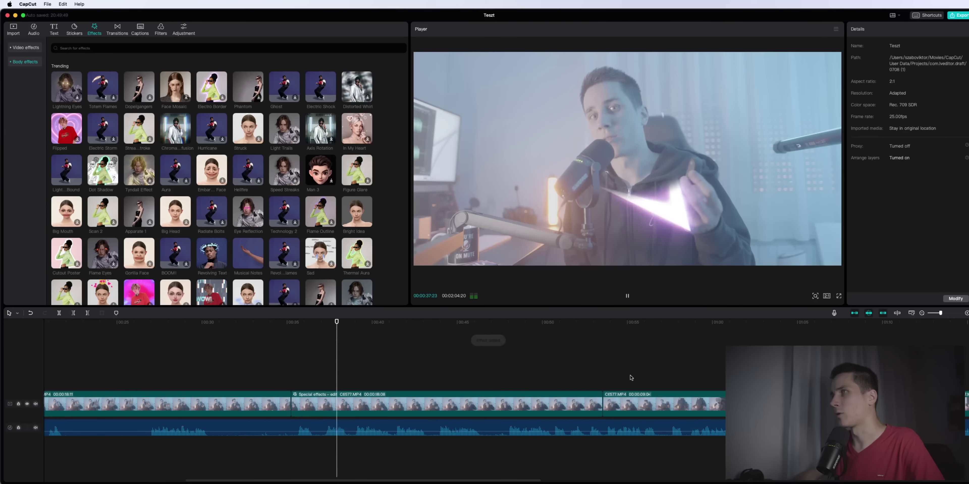
key(space)
Browse the remaining body effects and open the trending video effects.
scroll(210, 177, down, 8)
mouse_move(99, 266)
mouse_down()
mouse_move(200, 307)
mouse_move(104, 275)
mouse_up()
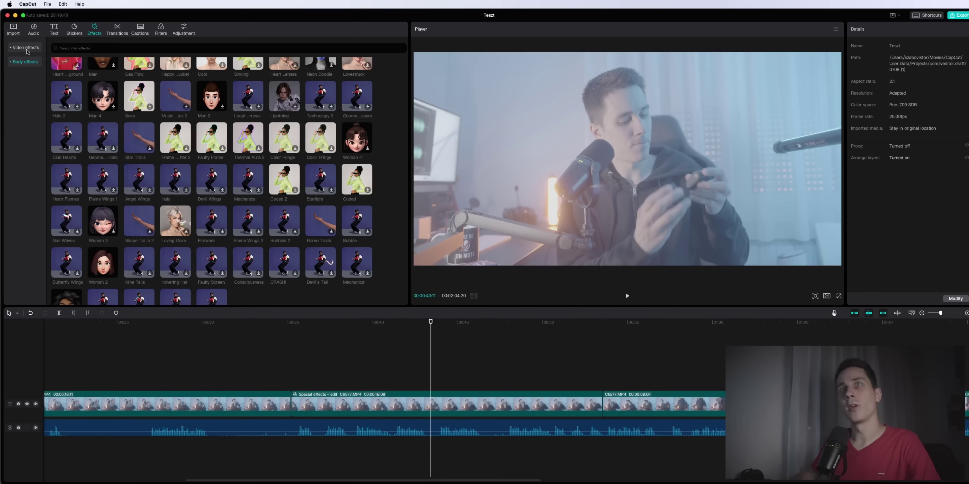
click(27, 49)
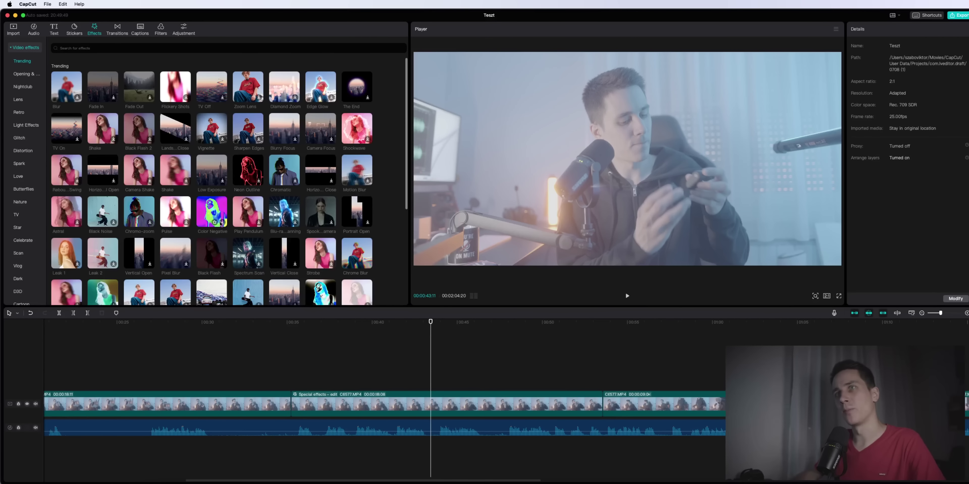
Open the export settings, check the resolution options, and set the video codec to H.264.
key(super+e)
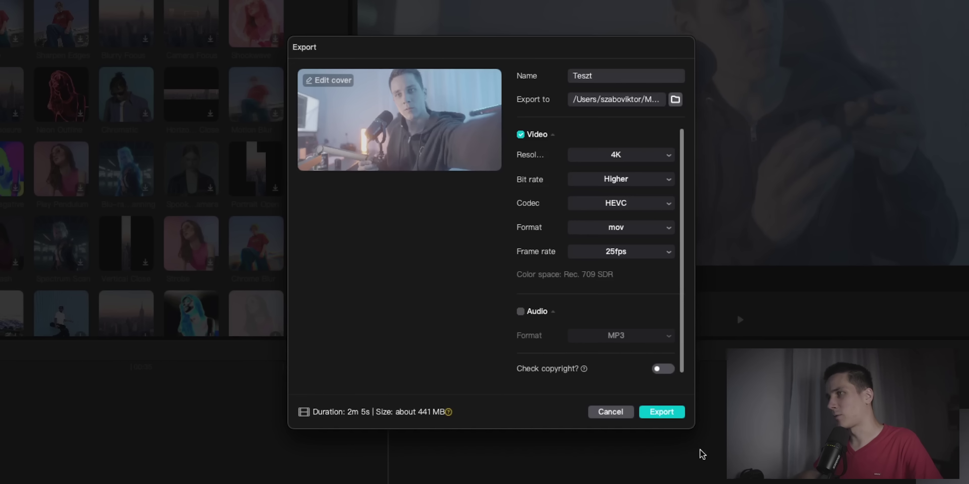
click(624, 159)
click(516, 203)
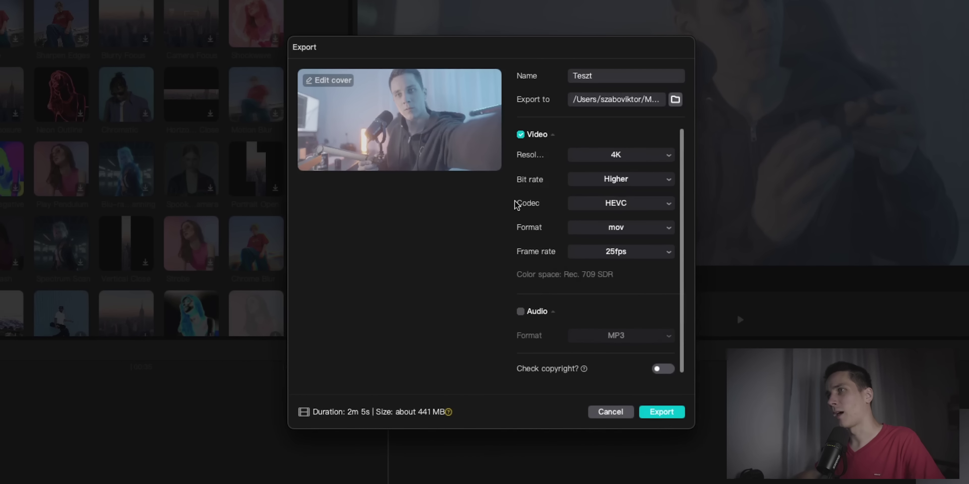
click(629, 207)
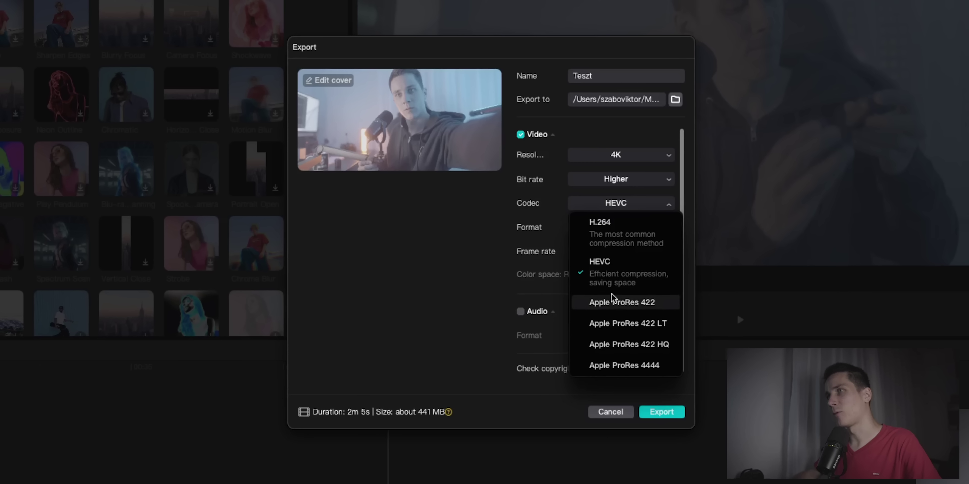
click(619, 247)
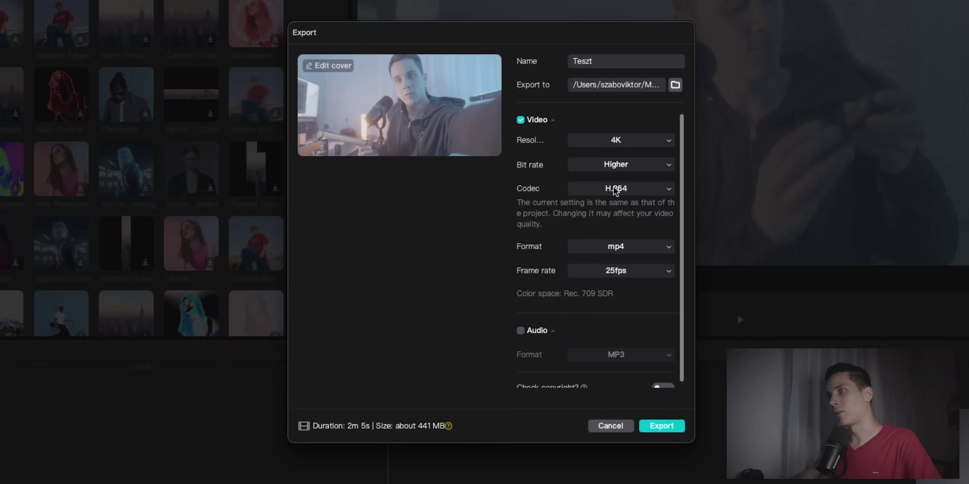
Check the frame rate options and try switching the separate audio export on and off.
click(592, 278)
click(413, 312)
click(520, 331)
click(520, 331)
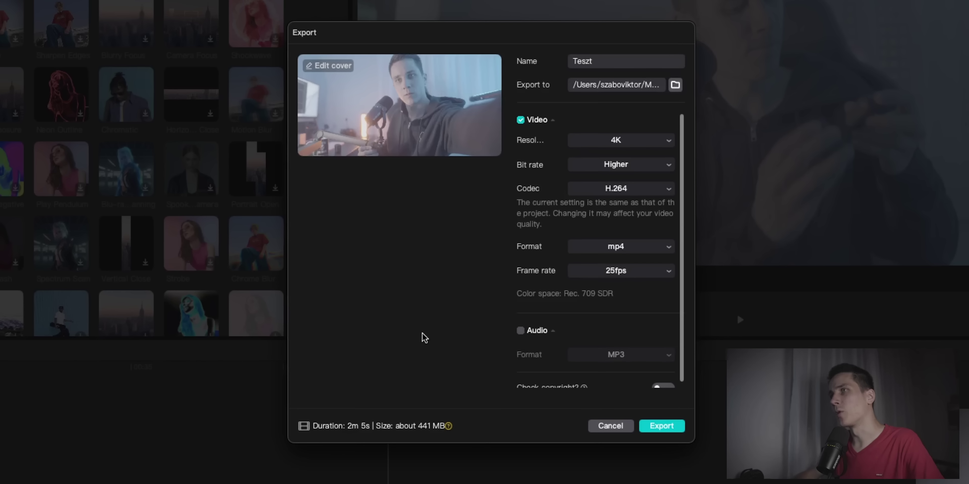